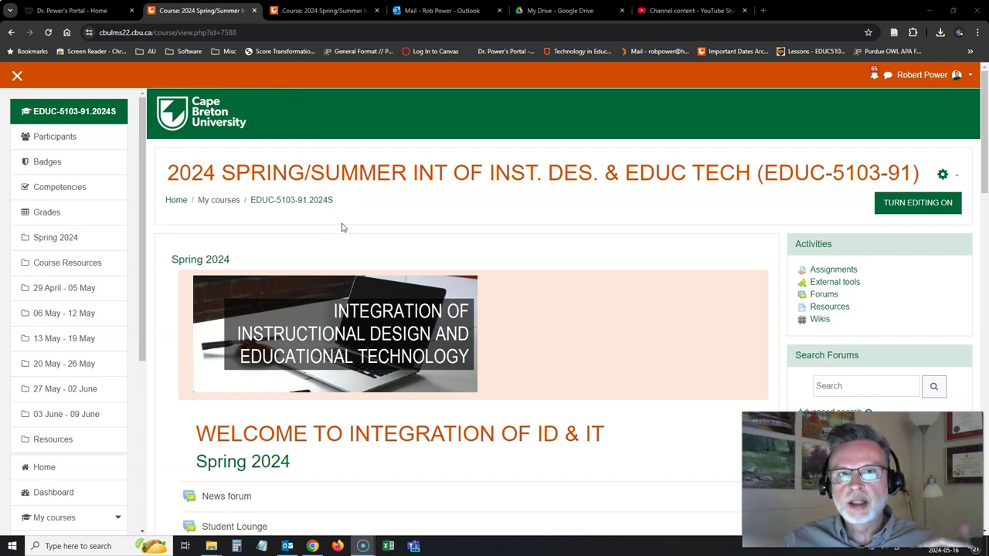
Scroll through the current course page's weekly sections.
click(333, 168)
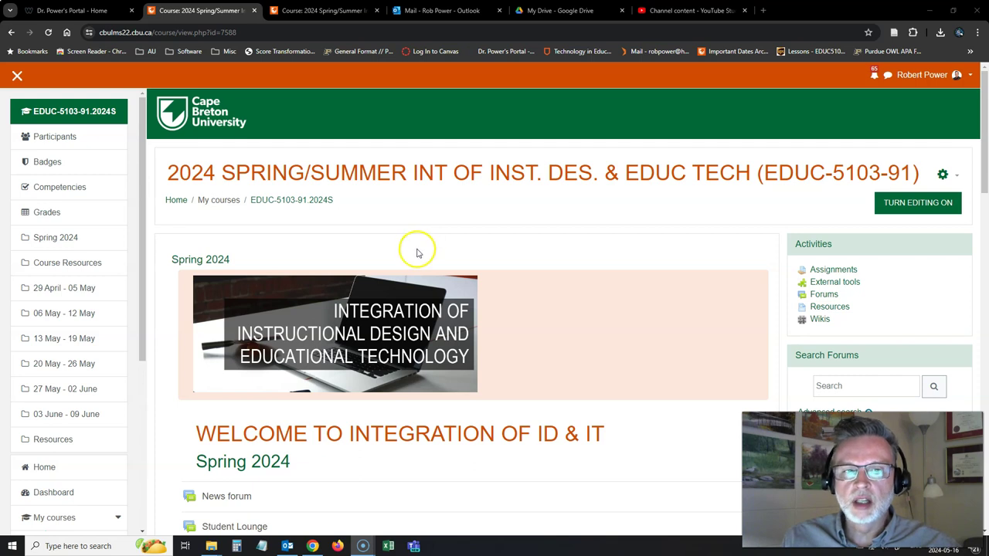
scroll(384, 260, down, 2)
scroll(357, 352, down, 4)
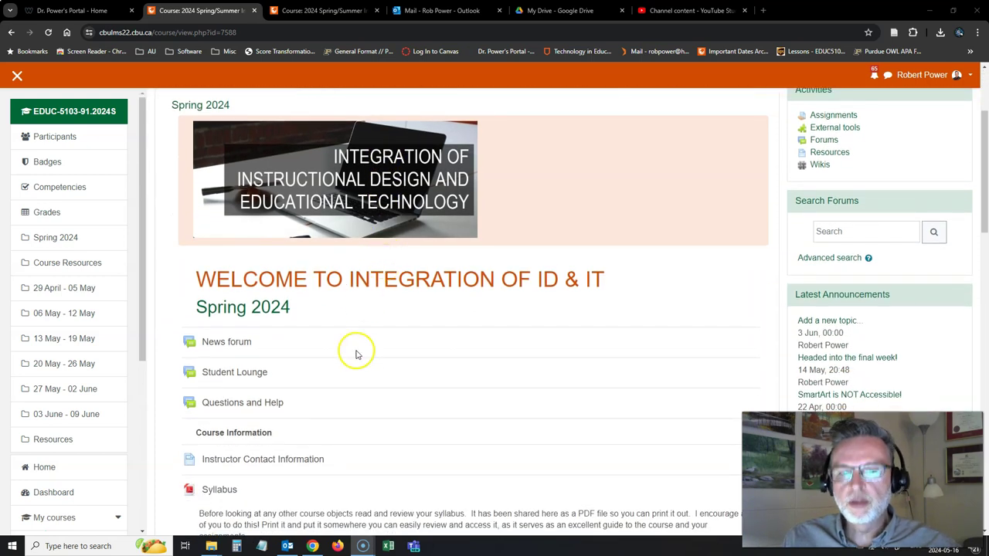
scroll(356, 351, down, 9)
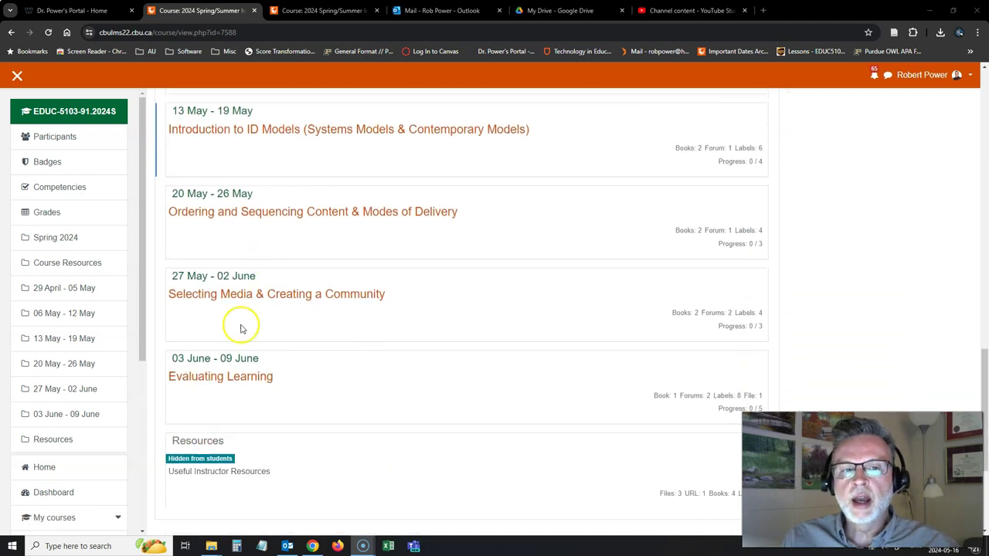
scroll(312, 399, up, 1)
scroll(370, 397, up, 3)
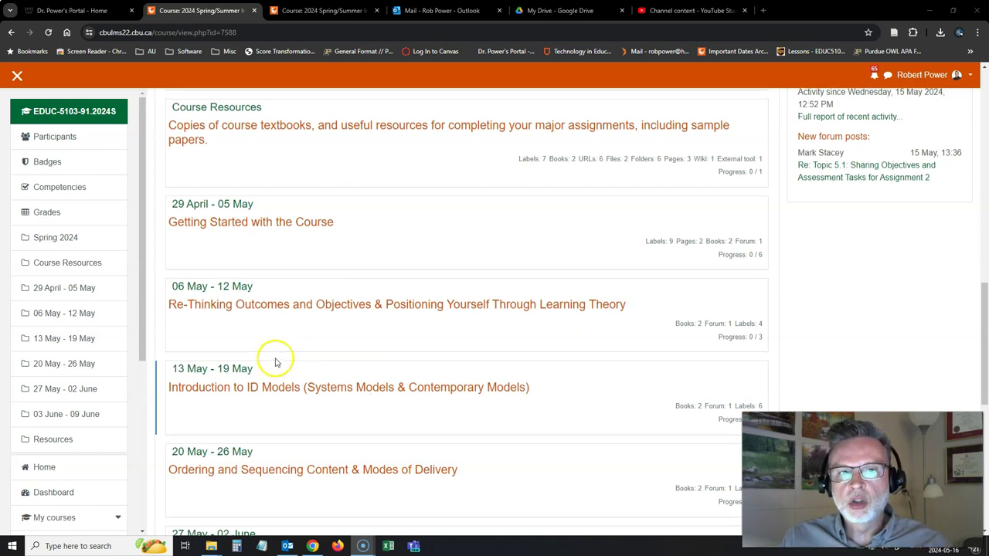
scroll(274, 358, up, 1)
scroll(275, 359, down, 2)
scroll(256, 404, down, 2)
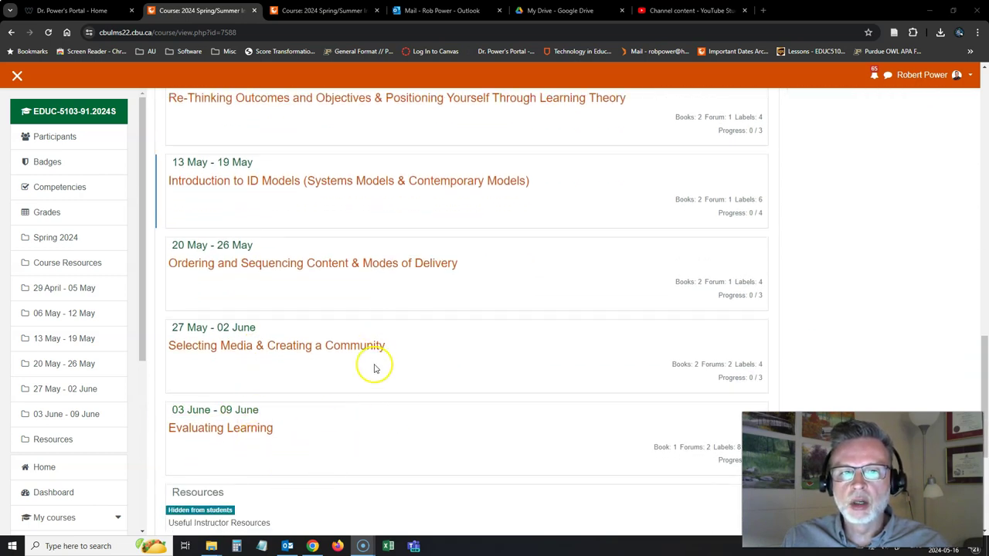
scroll(375, 375, up, 3)
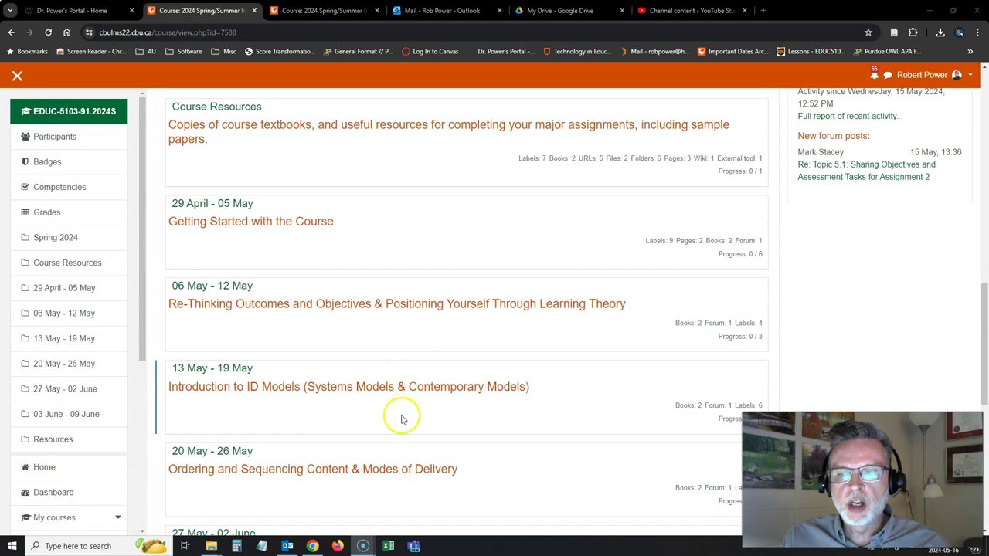
scroll(398, 415, up, 4)
scroll(398, 420, up, 4)
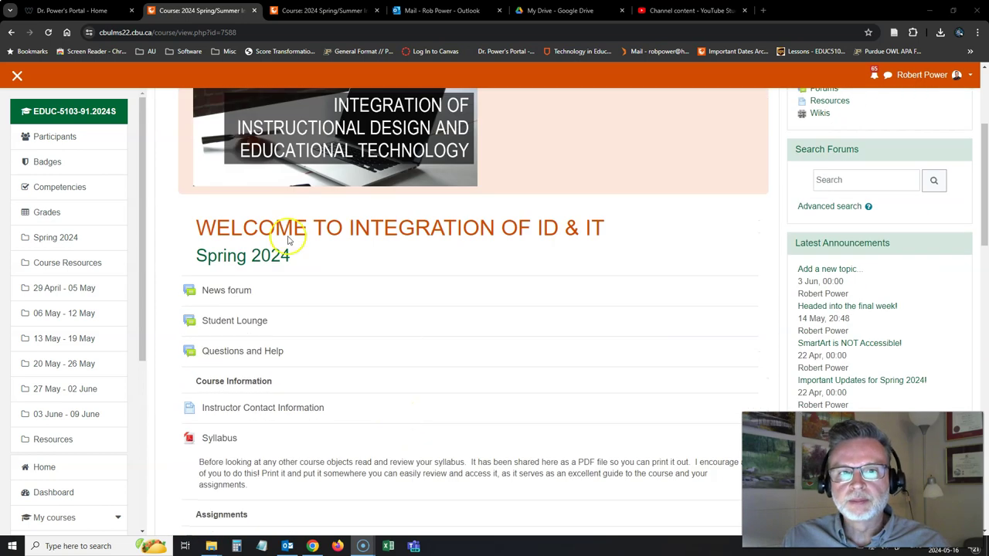
On the EDUC-5103-92 course, open the 06 May - 12 May week on its own.
click(313, 11)
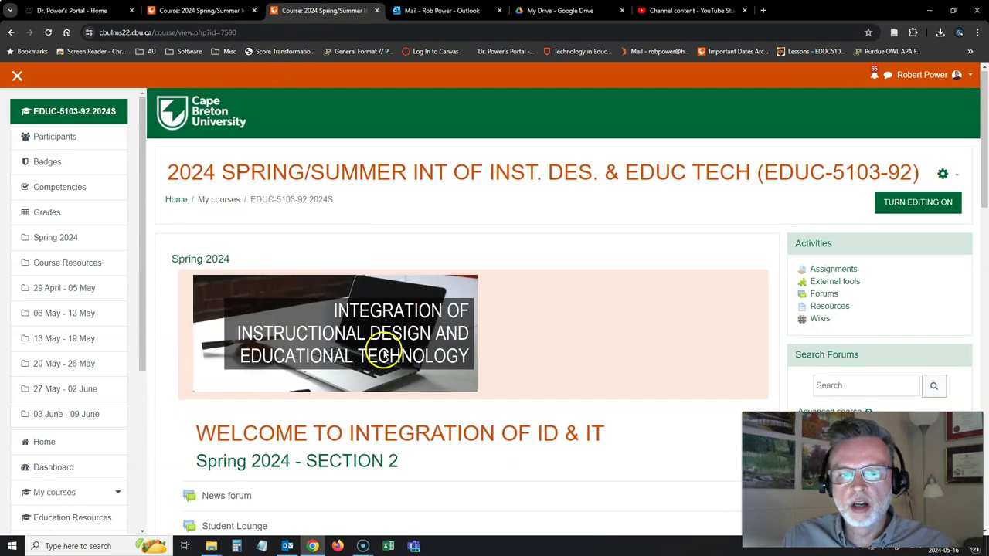
scroll(379, 353, down, 5)
scroll(380, 353, down, 5)
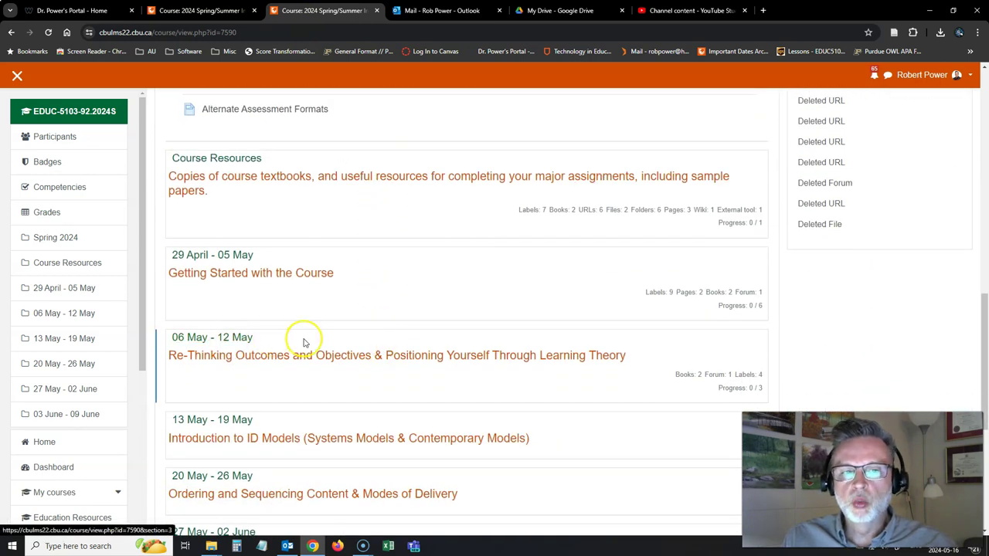
scroll(247, 292, down, 1)
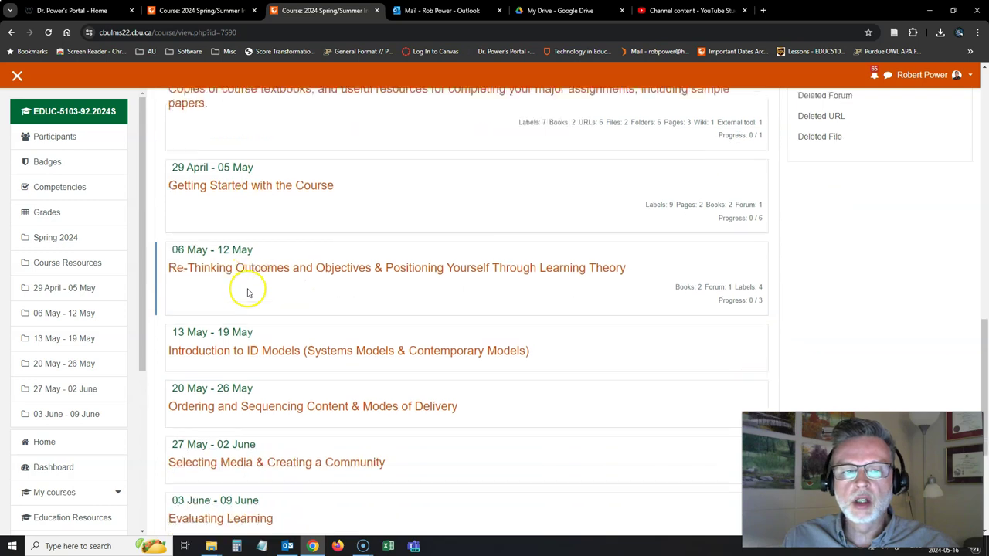
click(216, 238)
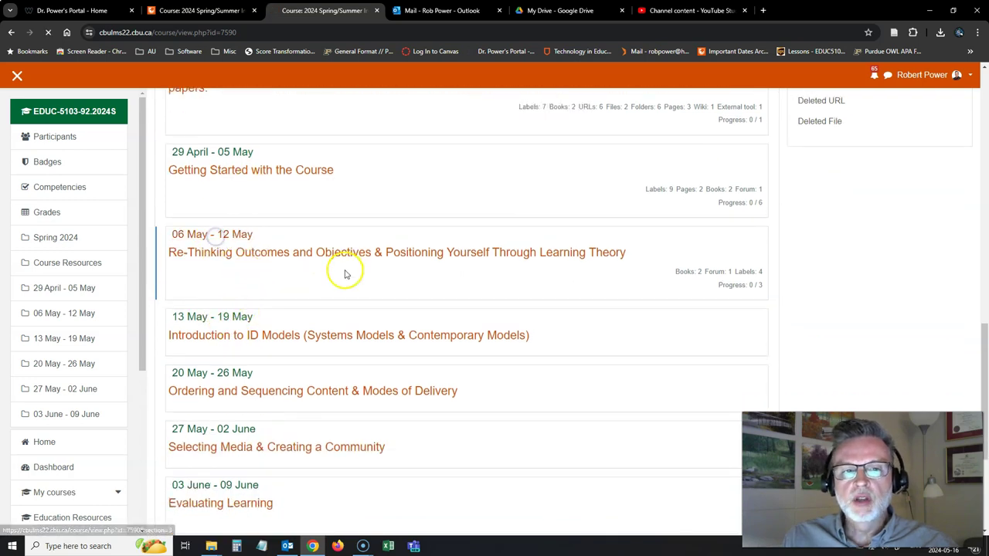
Move on to the 13 May - 19 May week, showing only its Introduction to ID Models title.
scroll(313, 270, down, 2)
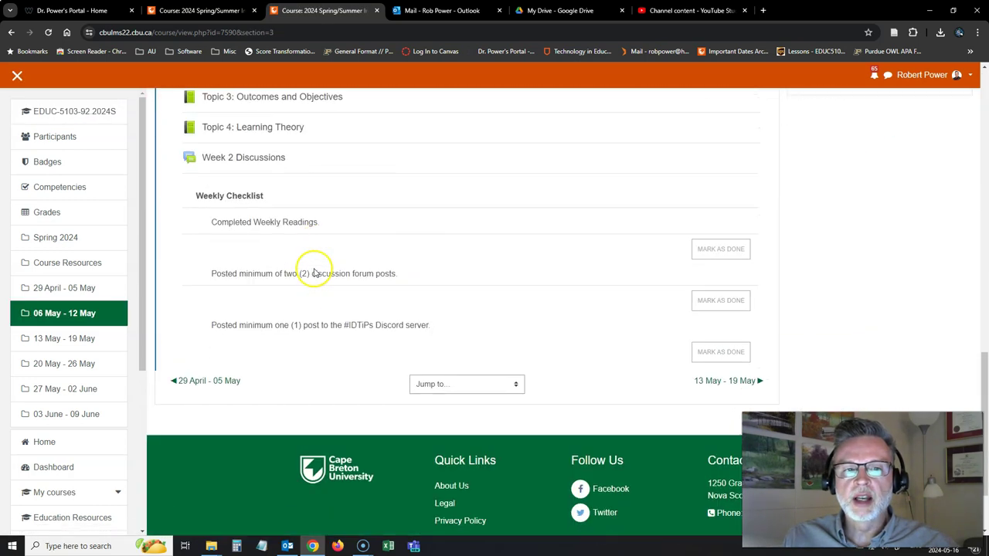
scroll(322, 247, up, 2)
scroll(325, 282, down, 1)
scroll(326, 282, down, 5)
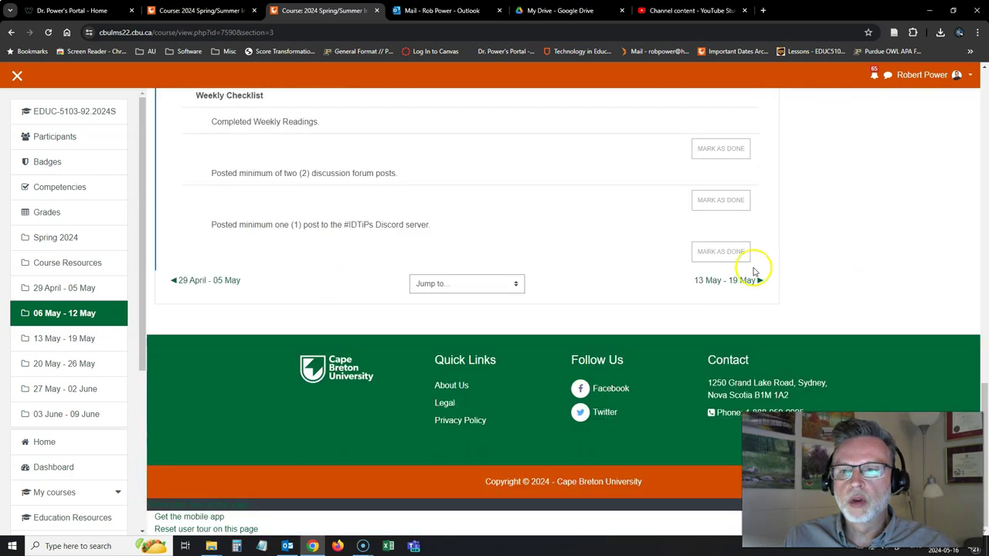
click(728, 280)
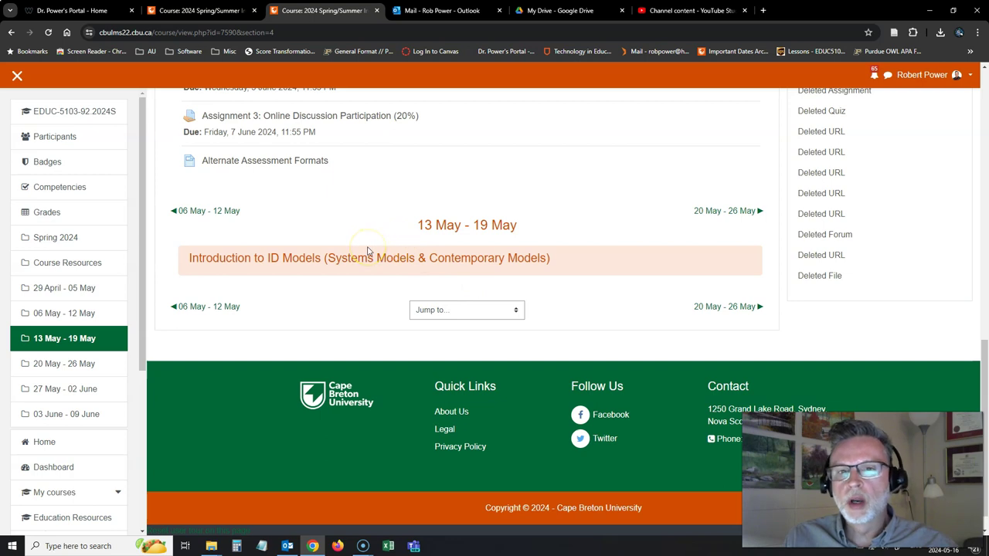
scroll(327, 199, up, 3)
Return to the EDUC-5103-91 course and scroll through its weekly sections back to the top.
click(209, 11)
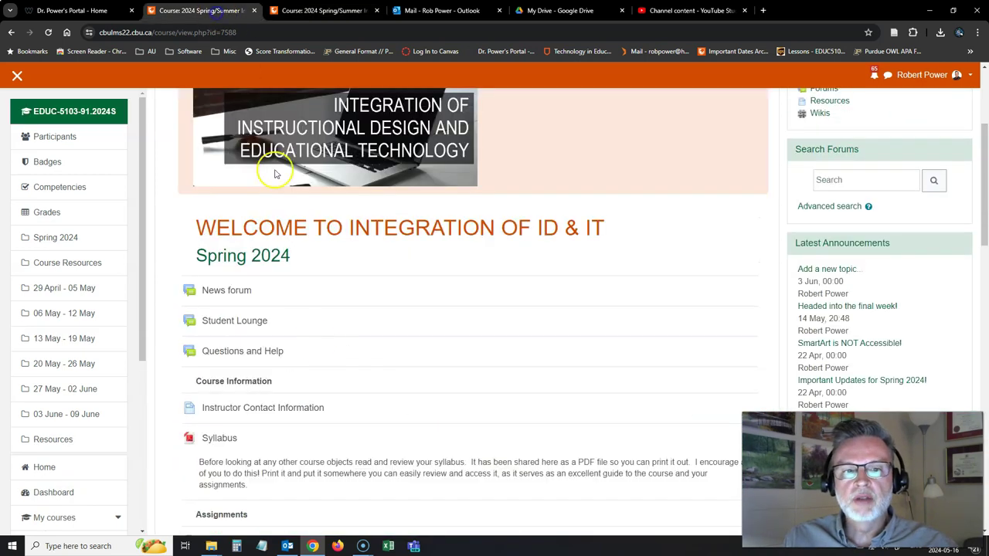
scroll(315, 363, down, 2)
scroll(315, 363, down, 10)
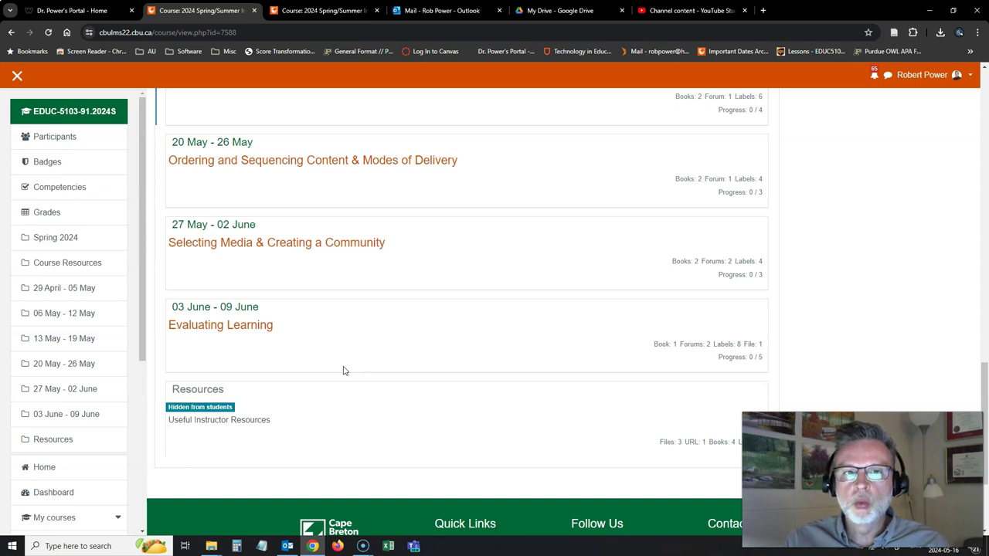
scroll(390, 344, up, 5)
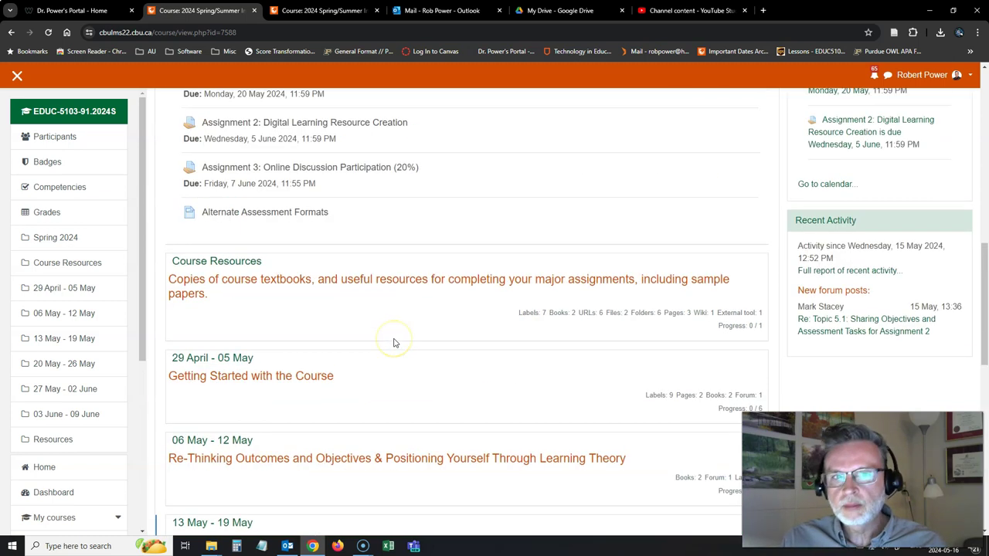
scroll(393, 343, up, 8)
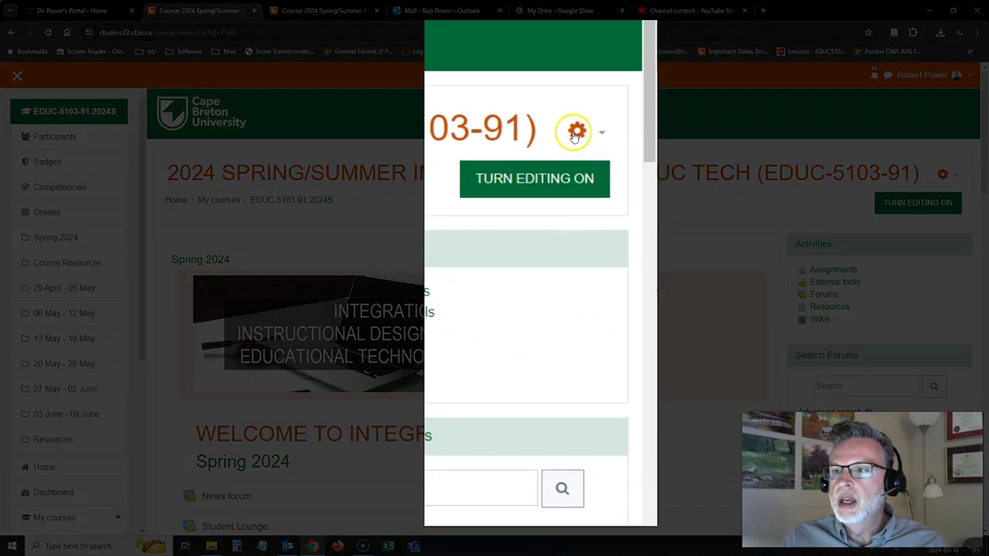
Start a Backup of EDUC-5103-91 from the course gear menu and proceed to Schema settings.
click(942, 175)
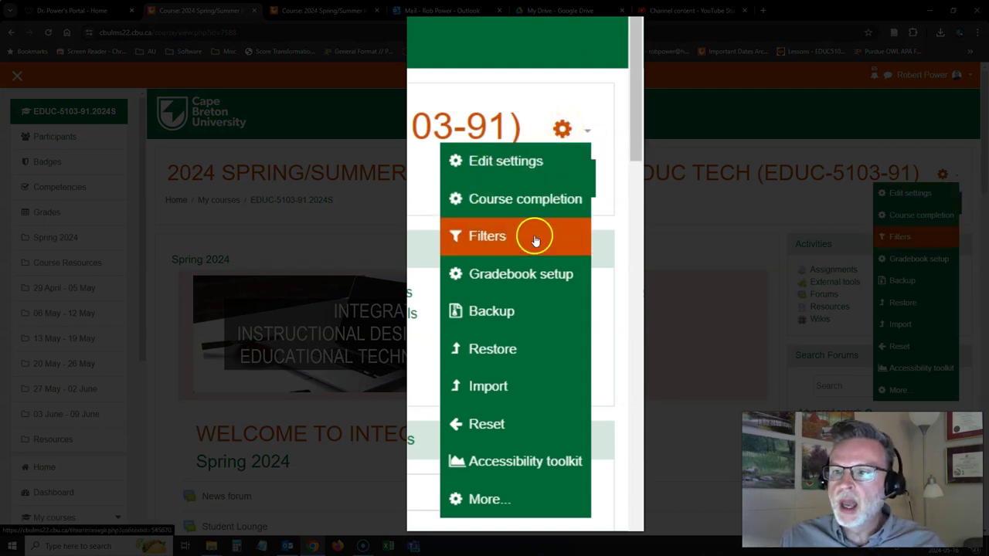
click(493, 311)
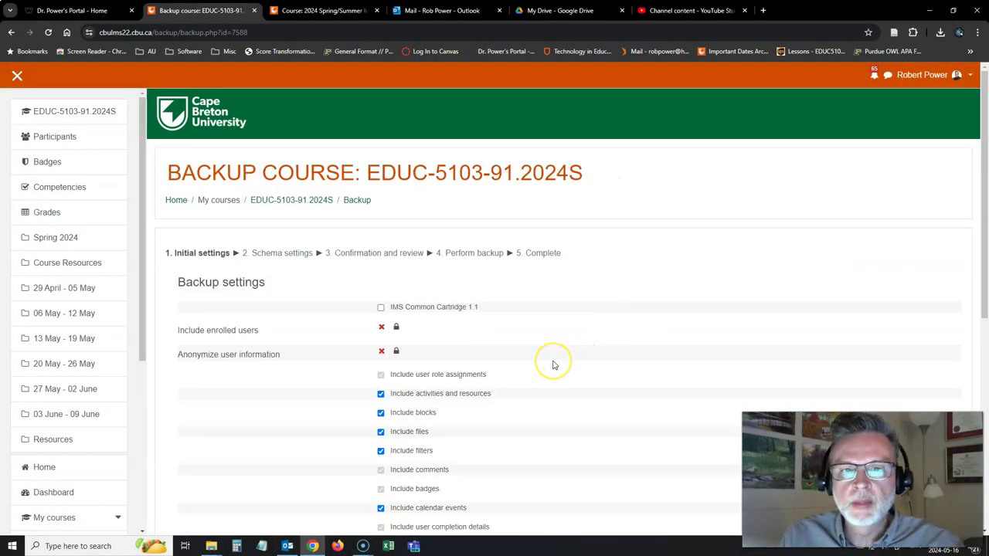
scroll(553, 365, down, 5)
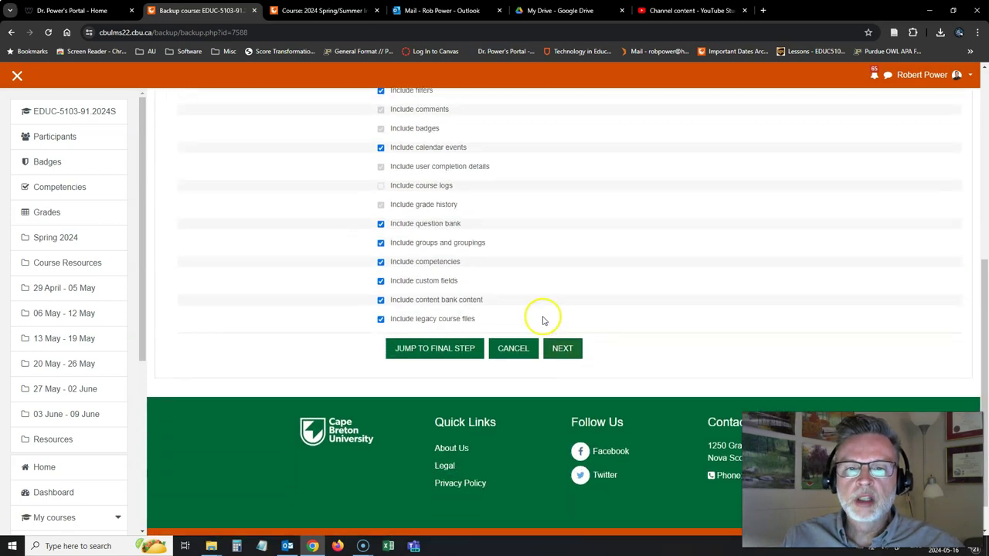
scroll(541, 313, up, 4)
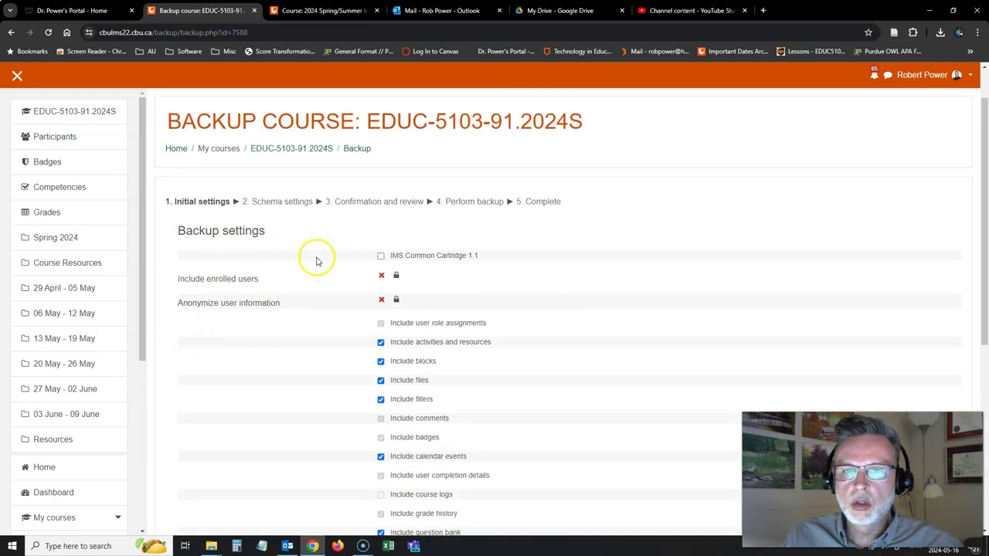
scroll(301, 373, down, 5)
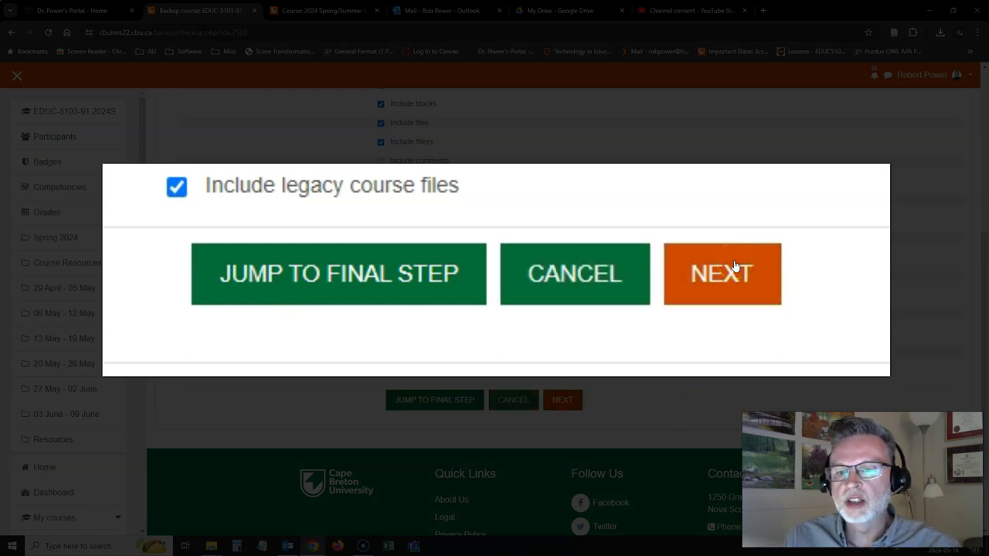
click(566, 397)
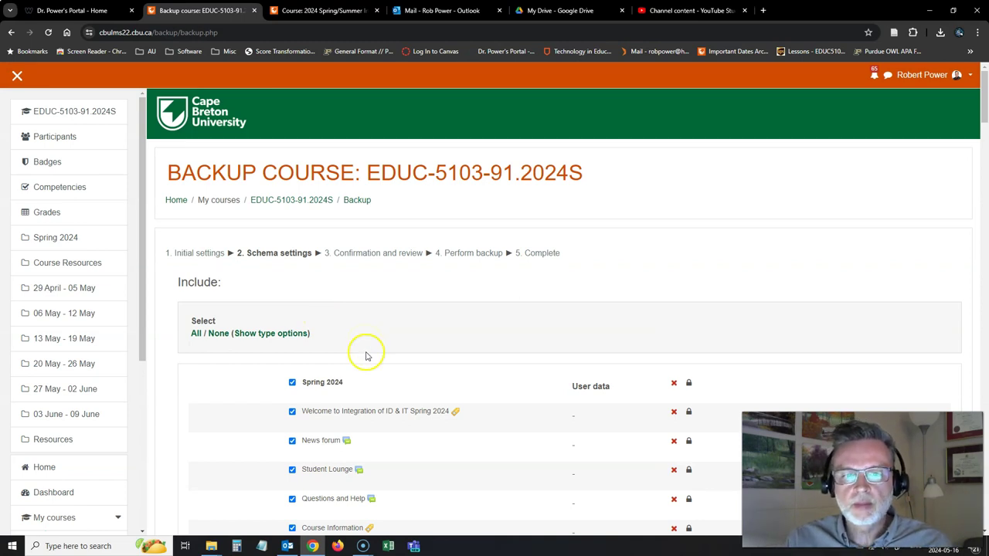
Exclude the Spring 2024 and Course Resources sections from the backup.
scroll(366, 352, down, 1)
click(292, 280)
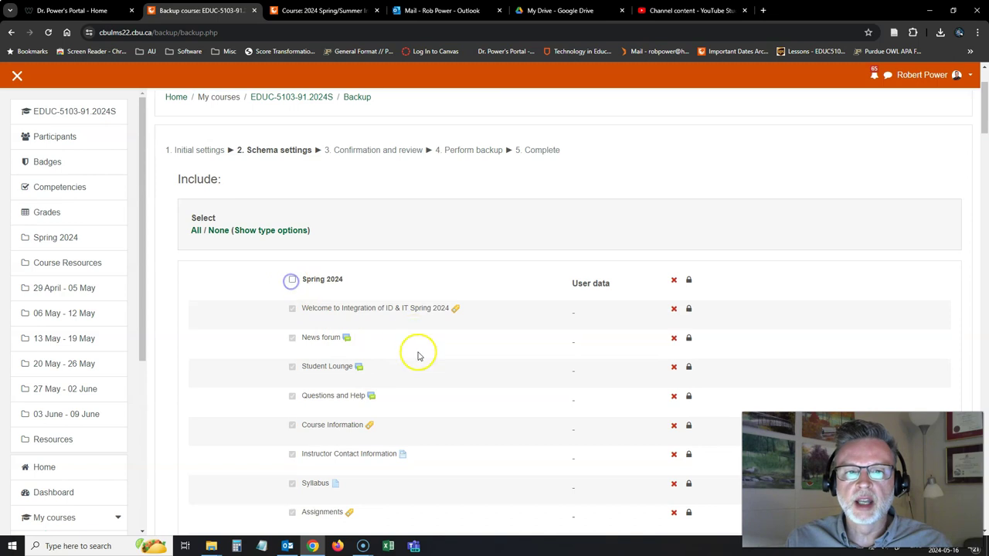
scroll(371, 380, down, 3)
scroll(371, 380, down, 1)
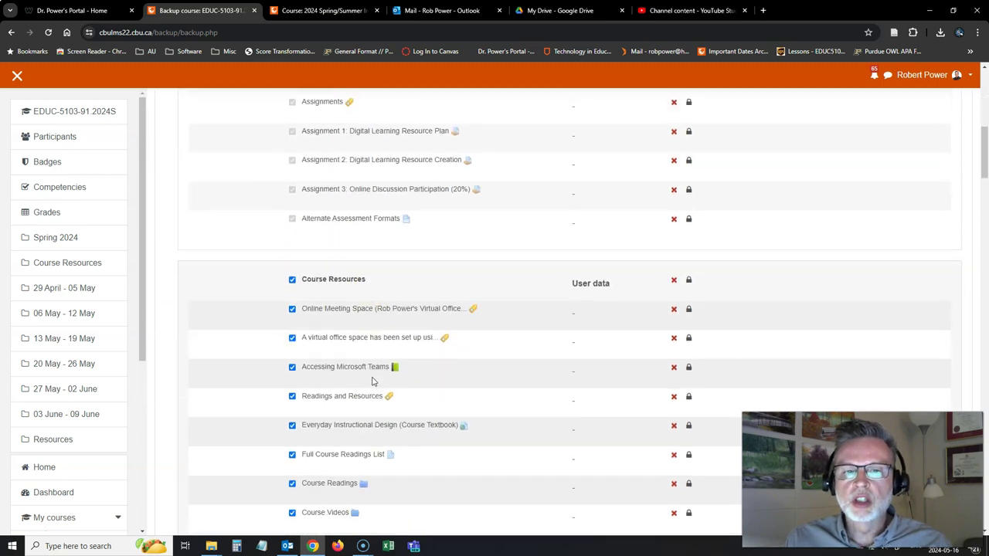
click(292, 280)
Exclude the 20 May - 26 May week, leaving only 13 May - 19 May included.
scroll(342, 255, up, 3)
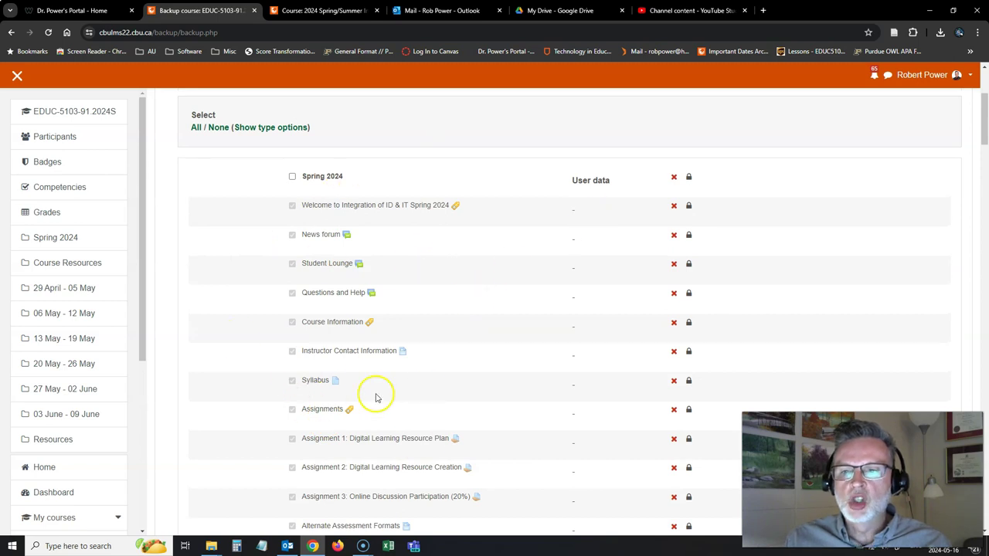
scroll(376, 380, down, 4)
scroll(338, 399, down, 10)
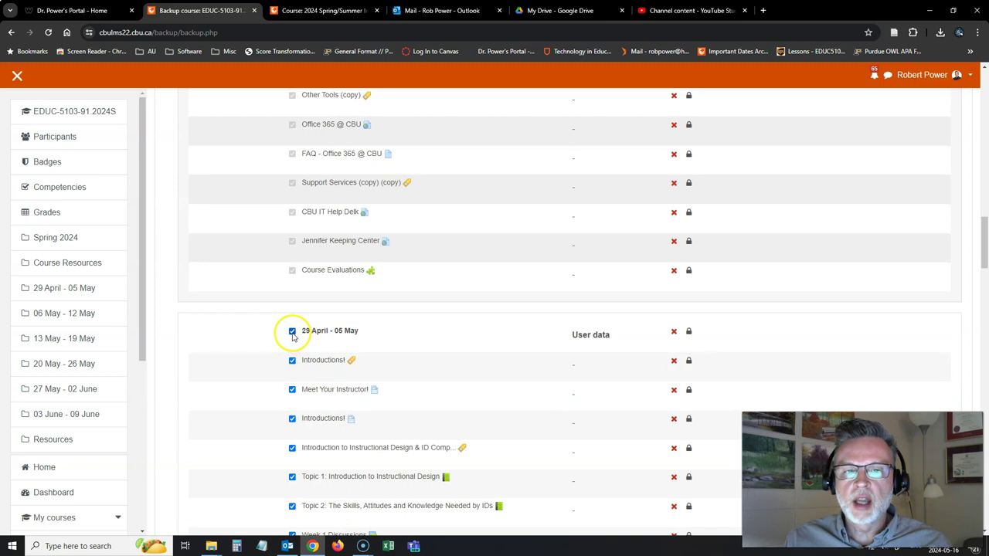
scroll(279, 352, down, 6)
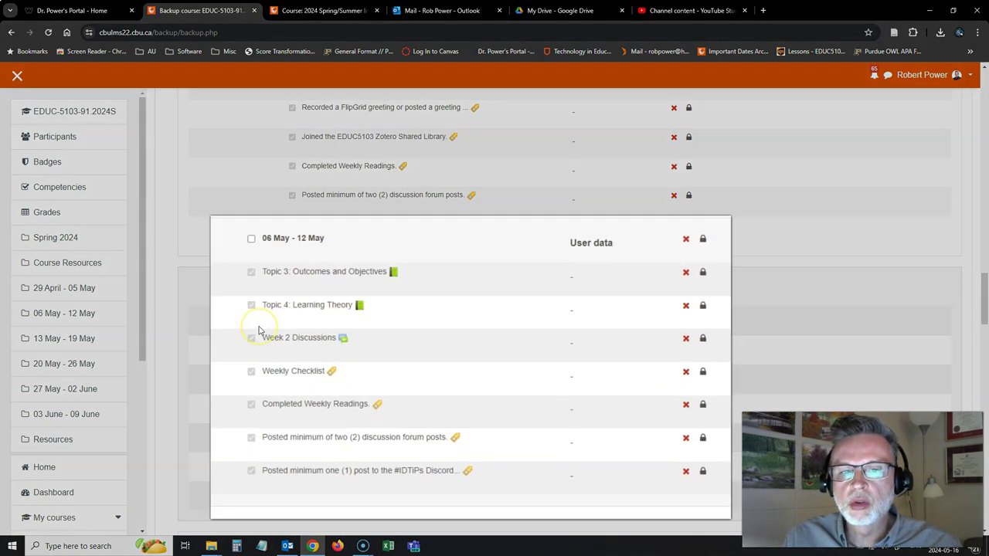
scroll(300, 366, down, 3)
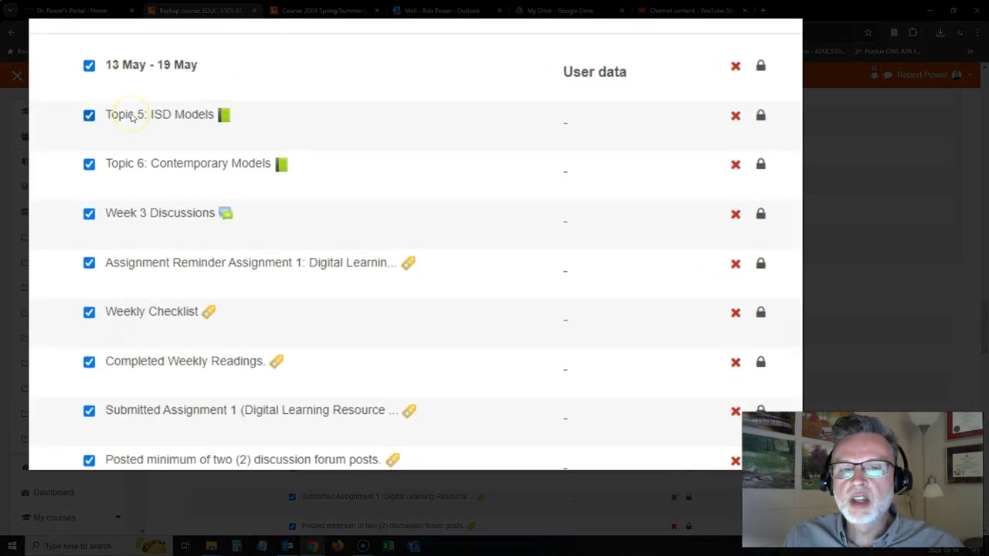
scroll(131, 118, down, 5)
click(88, 177)
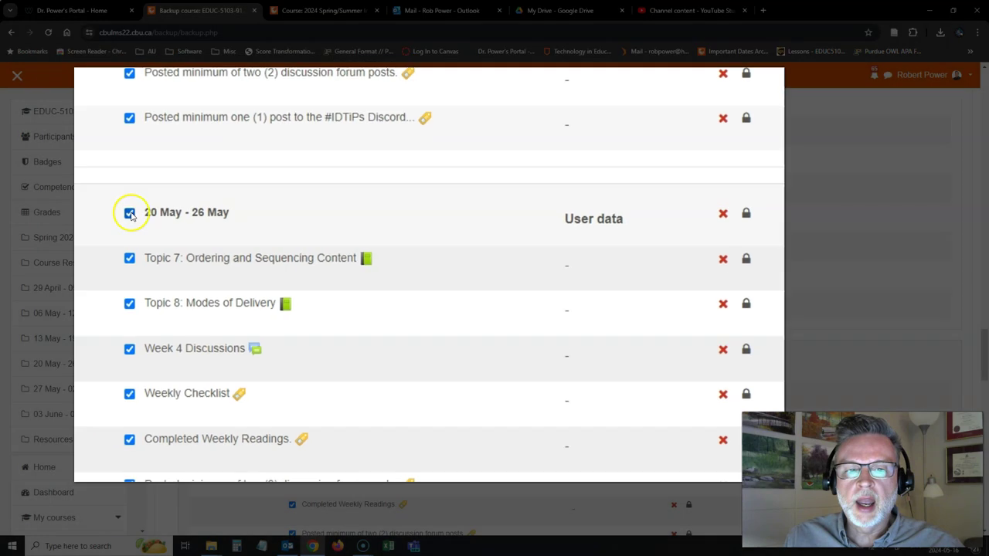
scroll(293, 348, down, 2)
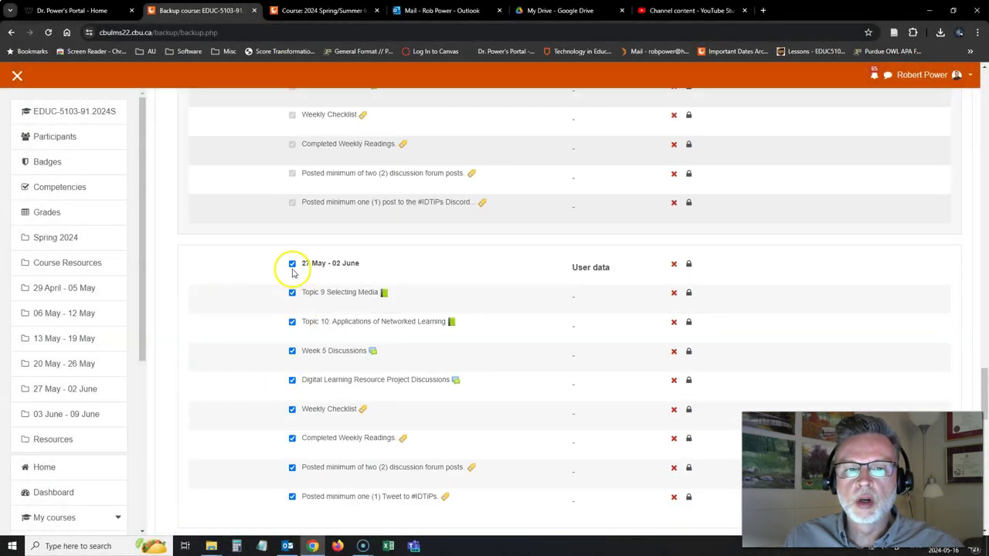
scroll(282, 311, down, 4)
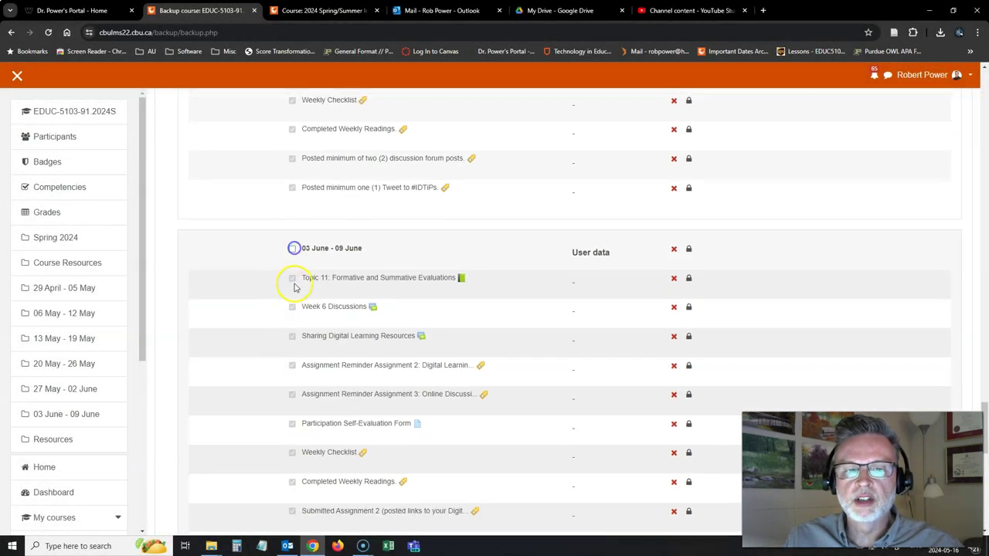
scroll(293, 288, down, 4)
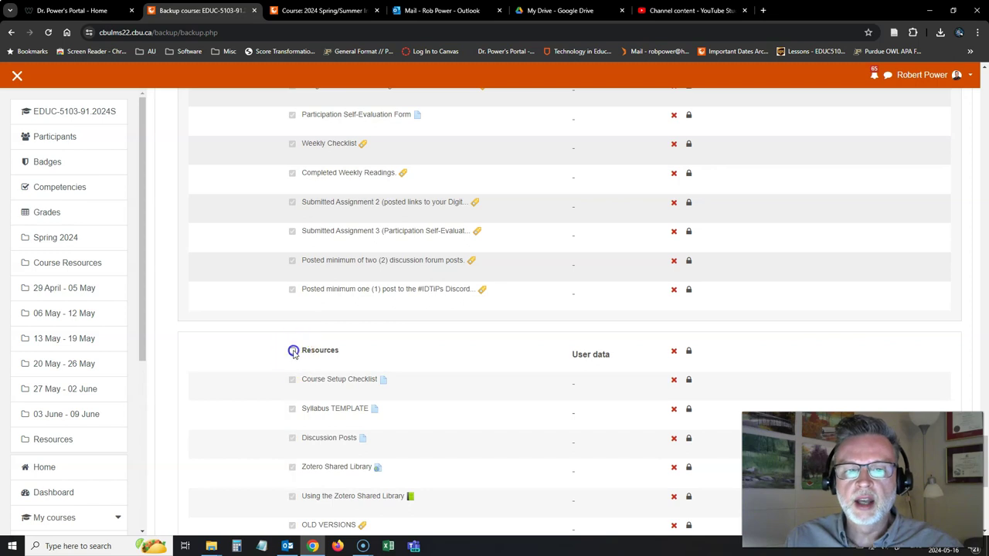
scroll(486, 394, down, 4)
scroll(486, 394, up, 10)
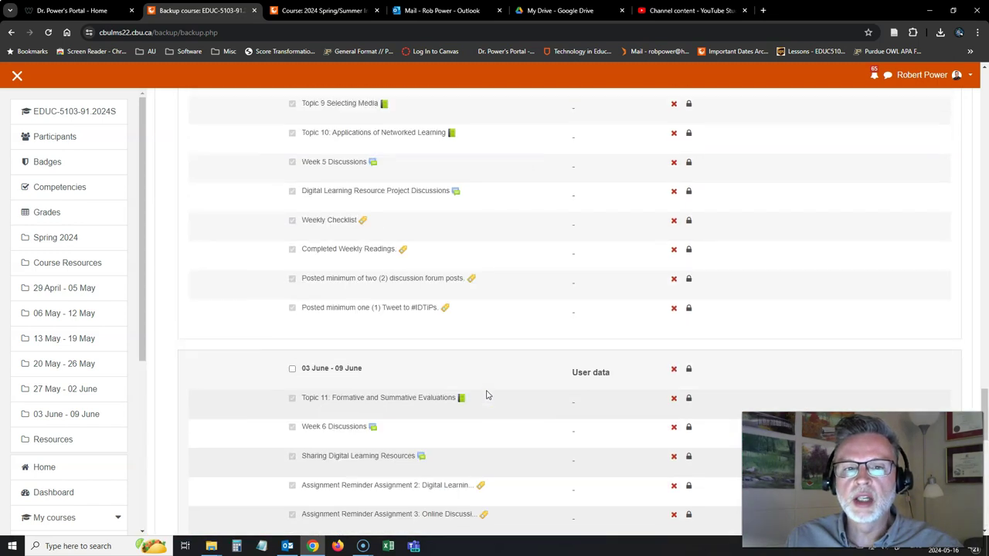
scroll(486, 394, up, 10)
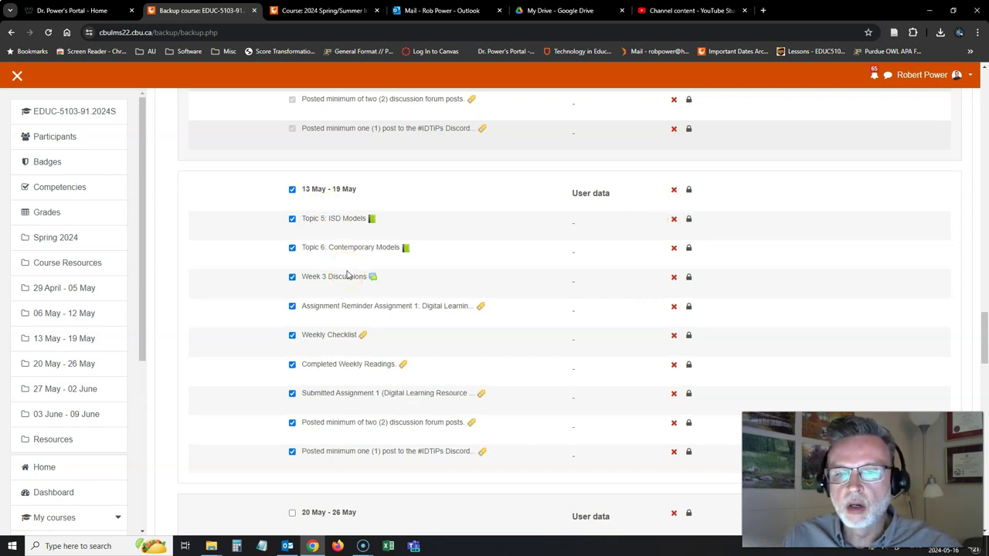
scroll(348, 278, down, 5)
scroll(348, 300, up, 7)
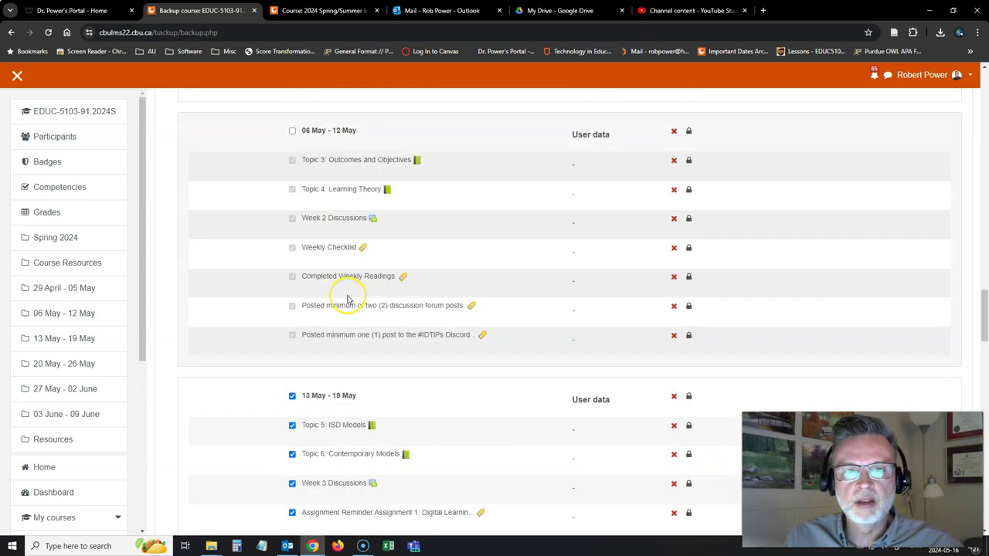
scroll(433, 431, down, 20)
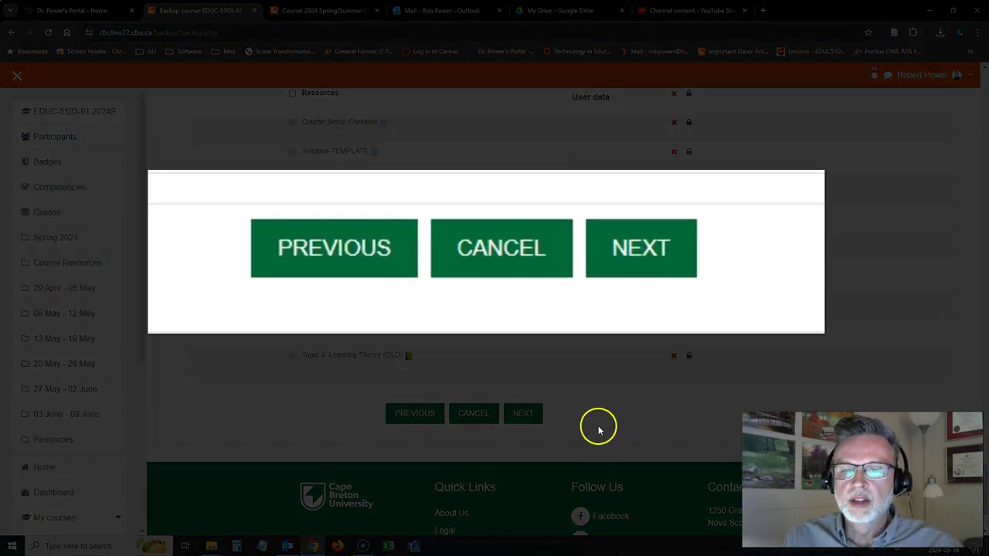
Confirm the backup selections and perform the backup through to the Complete step.
click(532, 415)
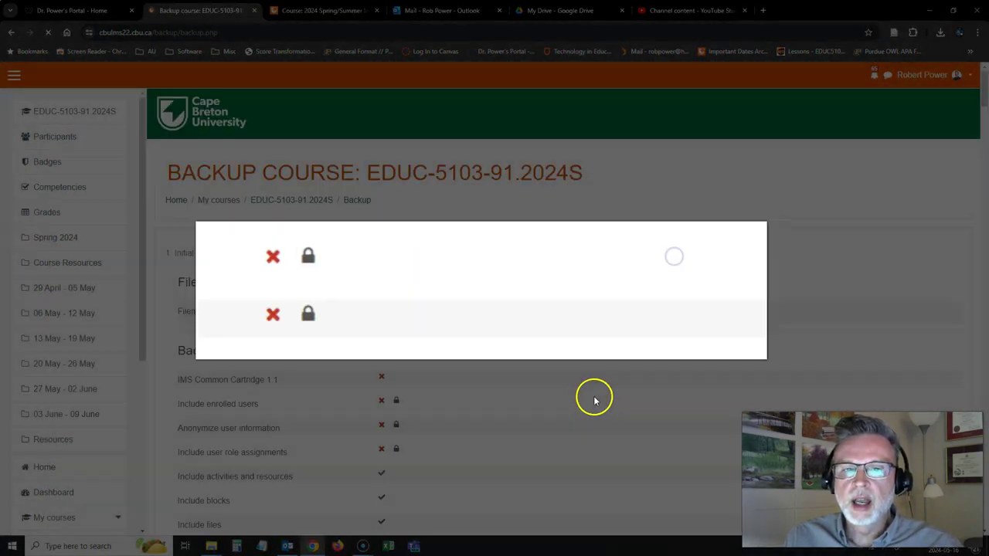
scroll(545, 420, down, 6)
scroll(545, 419, down, 15)
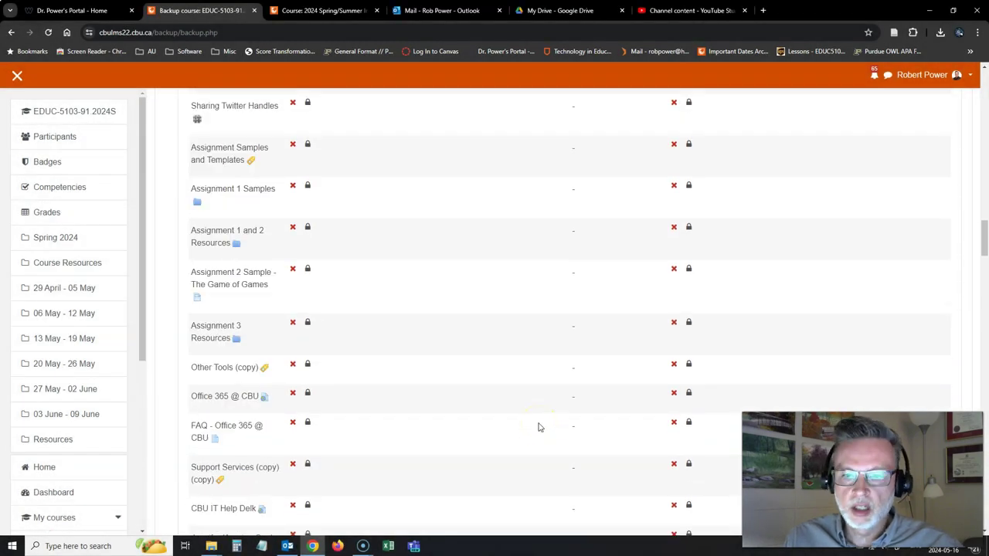
scroll(540, 427, down, 20)
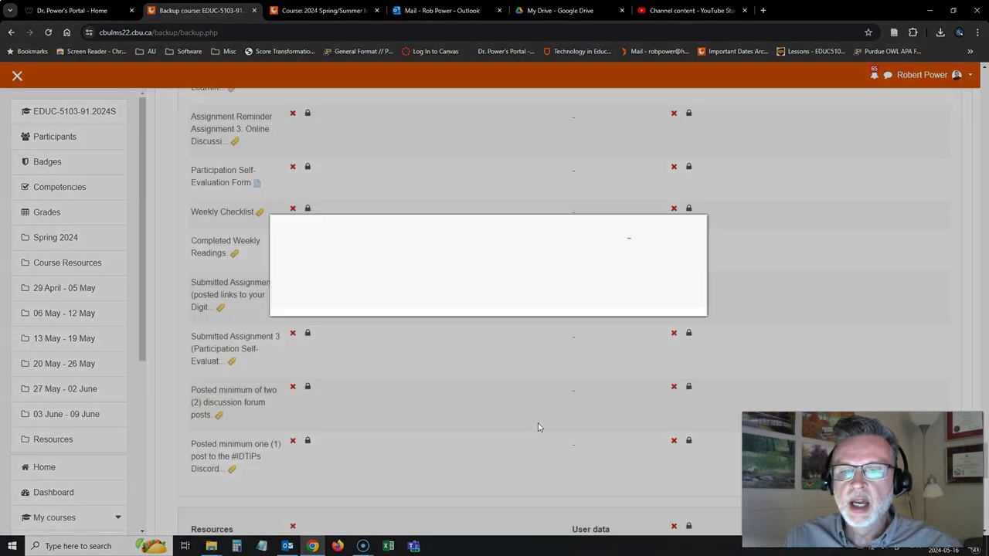
scroll(539, 427, down, 5)
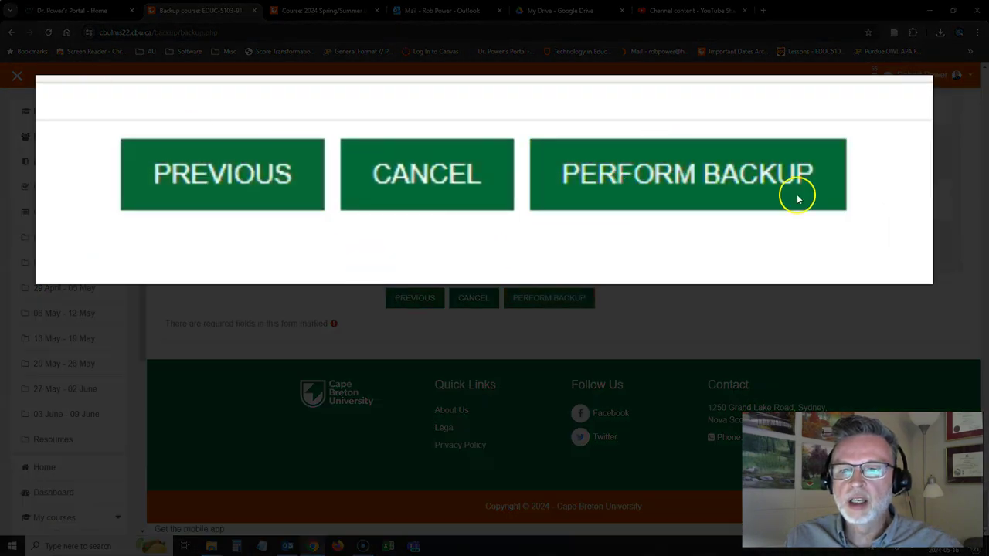
click(566, 301)
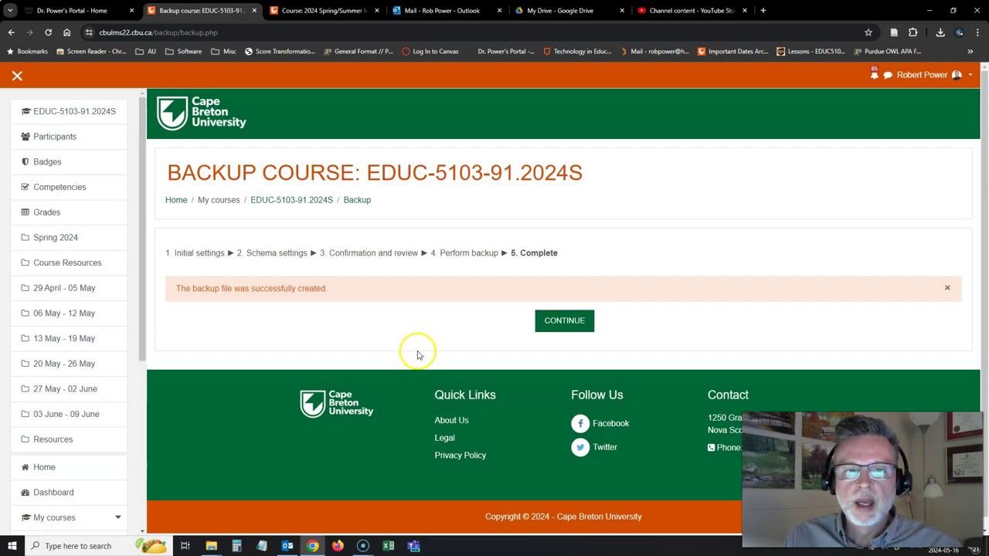
Download the newest 536.2KB backup file from the Restore page and show it in its folder.
click(555, 322)
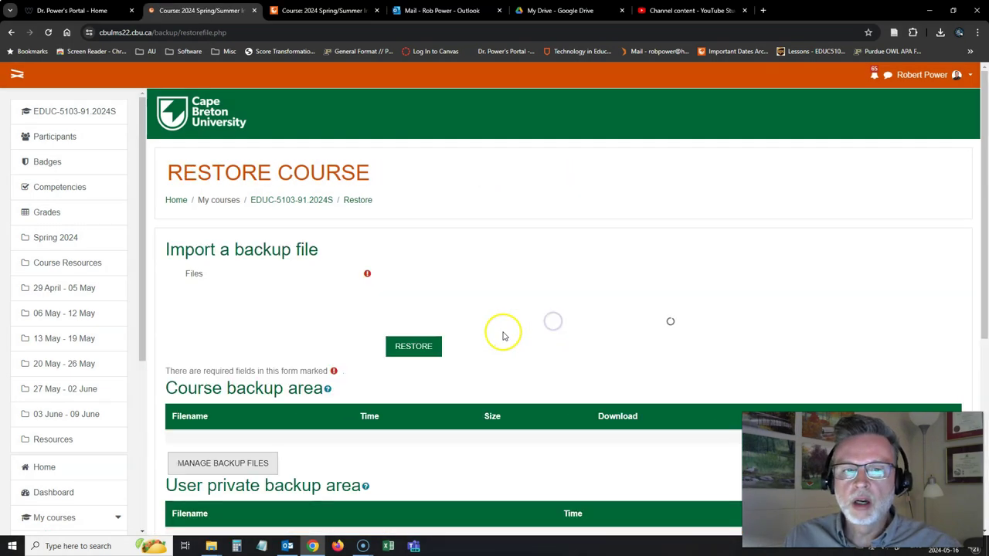
scroll(367, 400, down, 3)
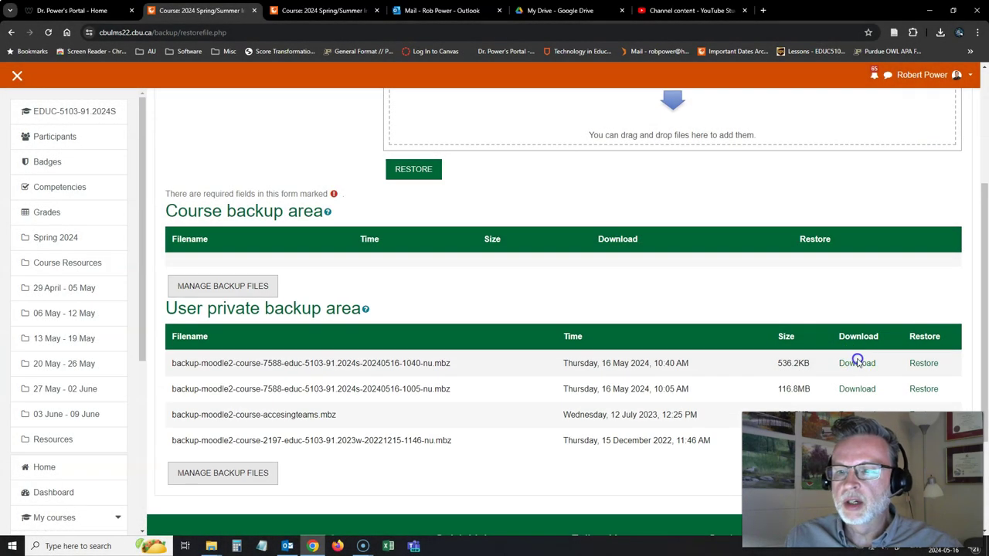
click(857, 363)
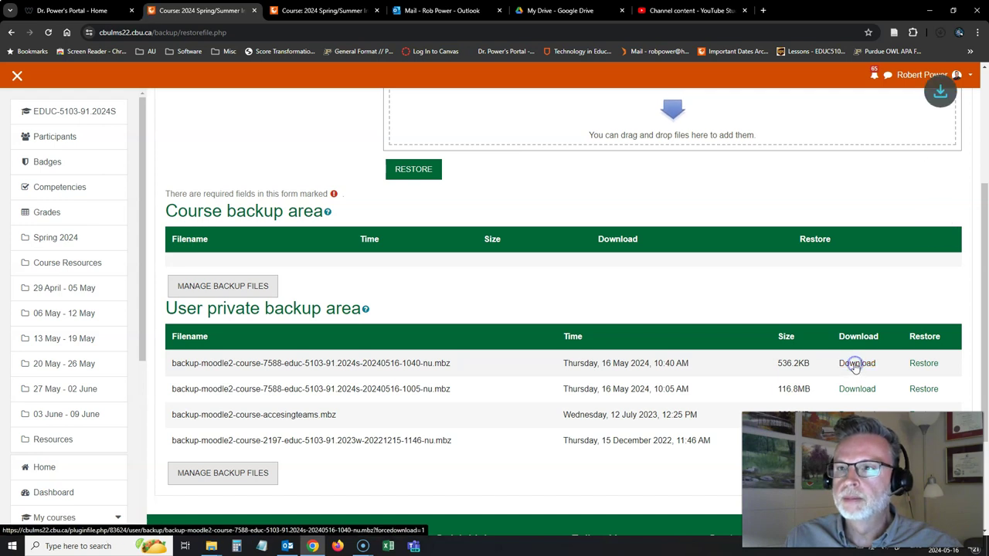
click(855, 362)
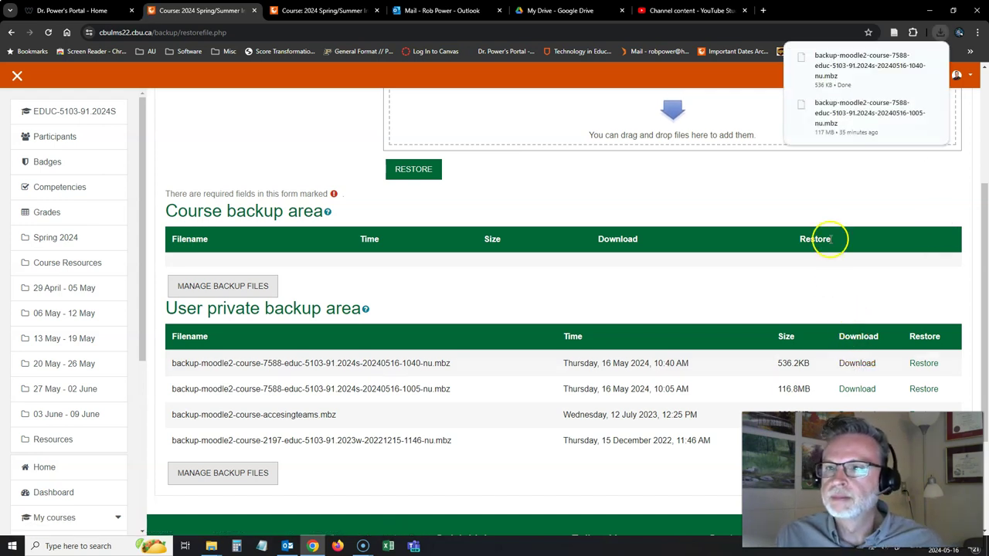
click(913, 58)
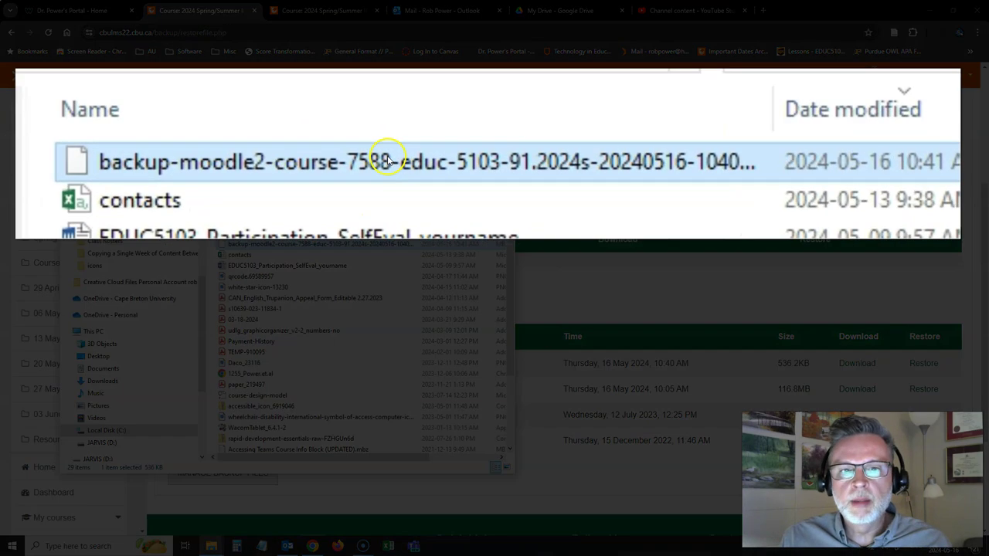
Rename the downloaded backup file to 'Partial Backup 2'.
right_click(389, 160)
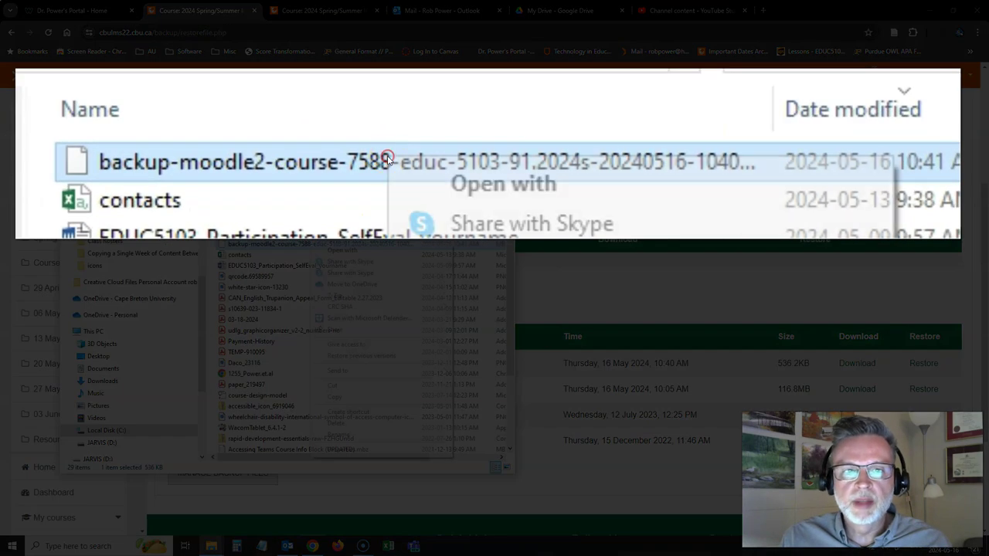
click(331, 438)
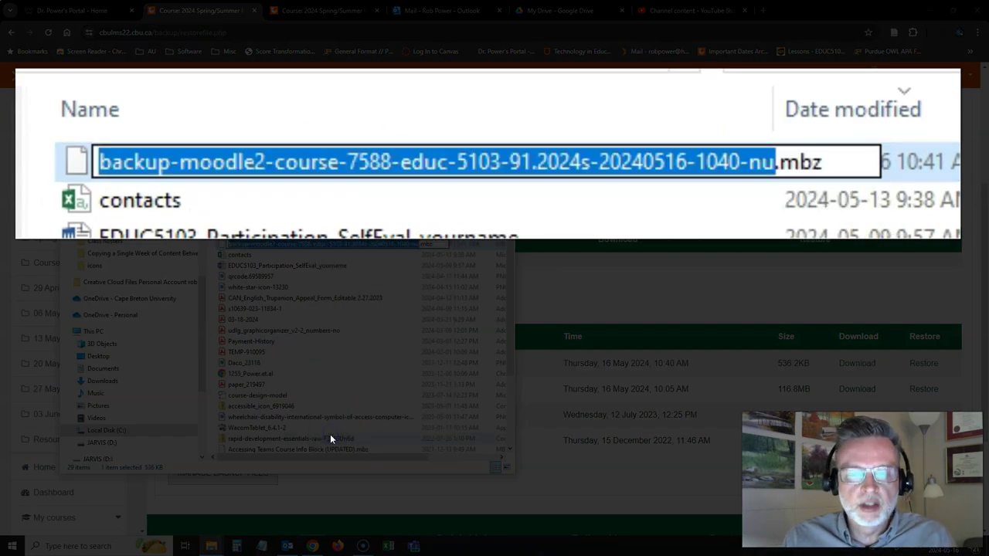
text(Partial )
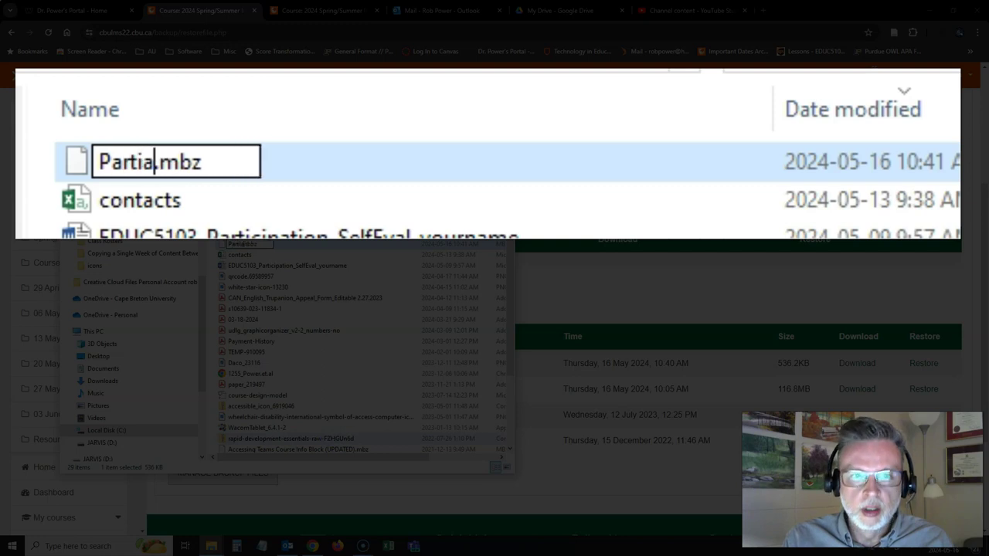
text(Backup )
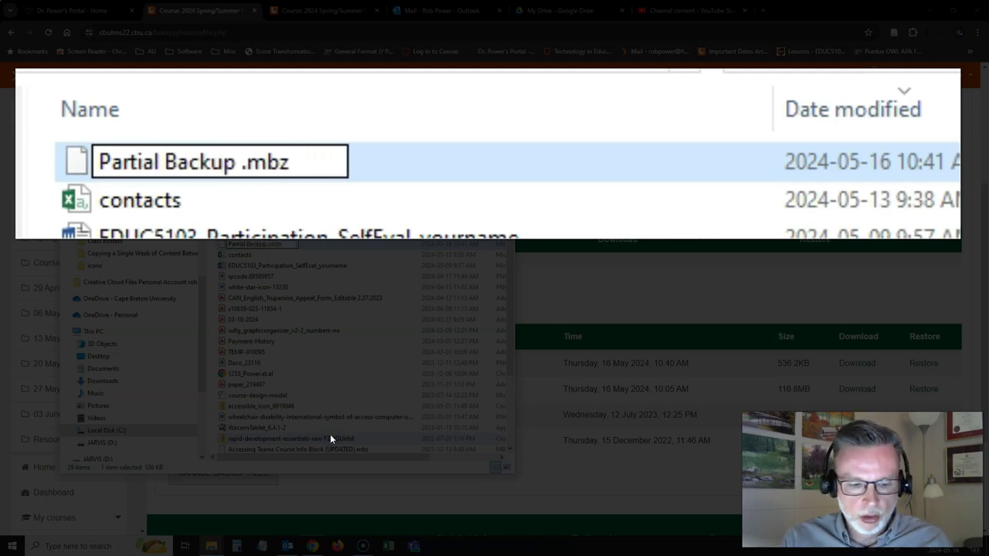
text(2)
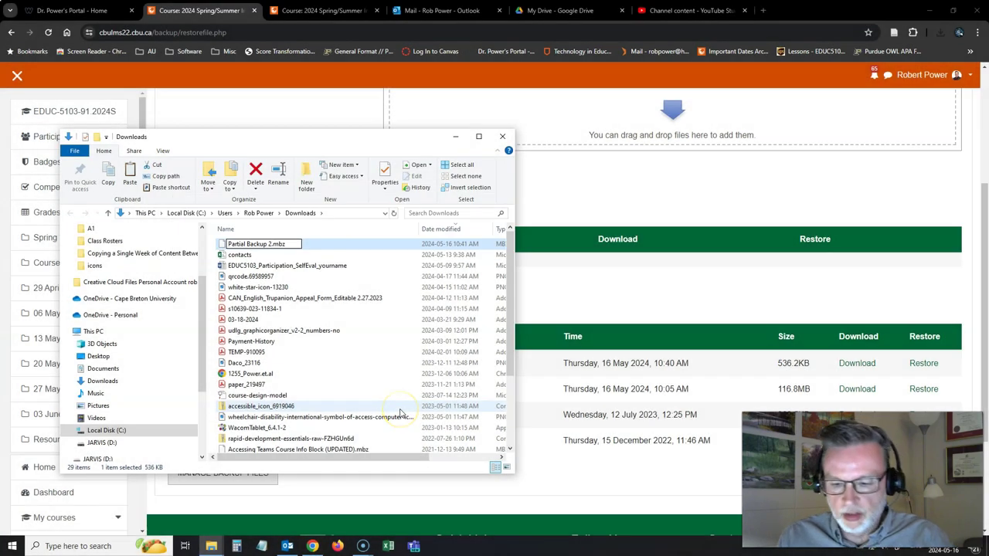
key(Return)
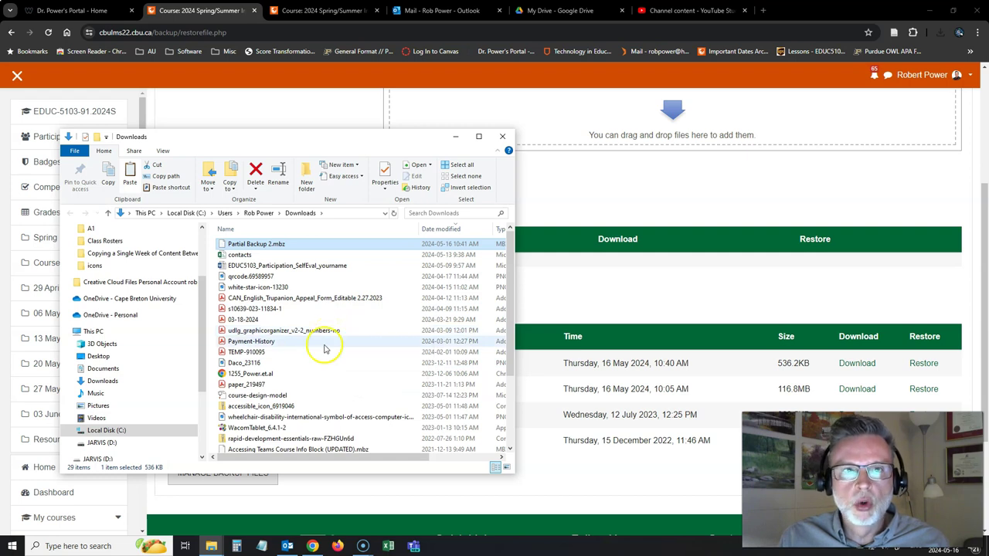
Bring the Exports folder window forward and clear its selection.
mouse_move(211, 545)
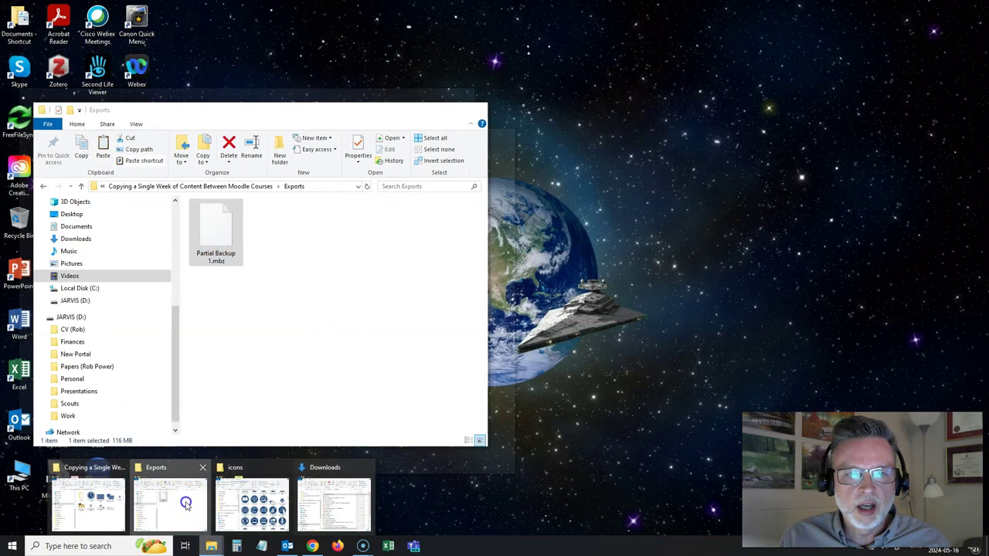
click(184, 502)
click(302, 274)
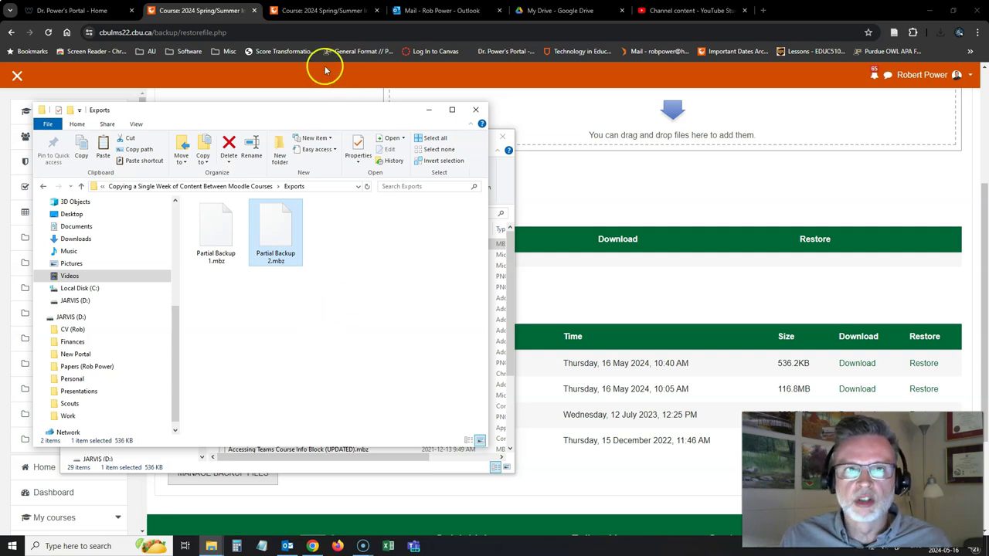
Open Restore from the EDUC-5103-92 course administration menu.
click(320, 11)
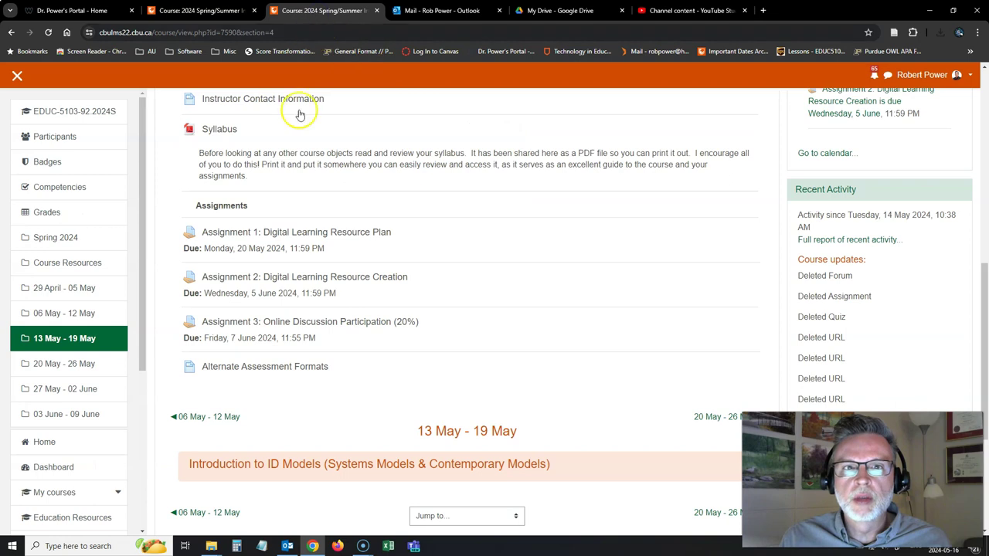
scroll(320, 205, up, 4)
scroll(321, 207, up, 2)
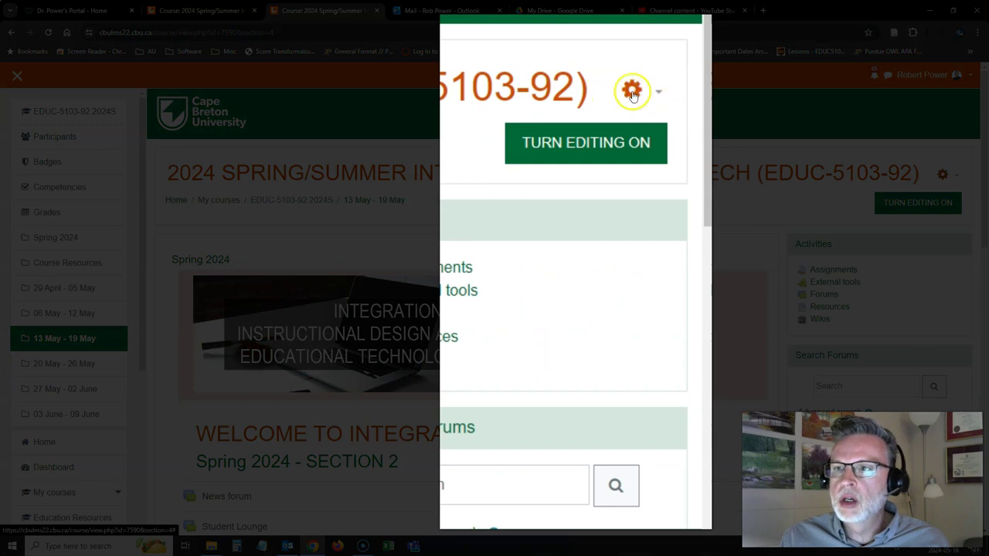
click(639, 90)
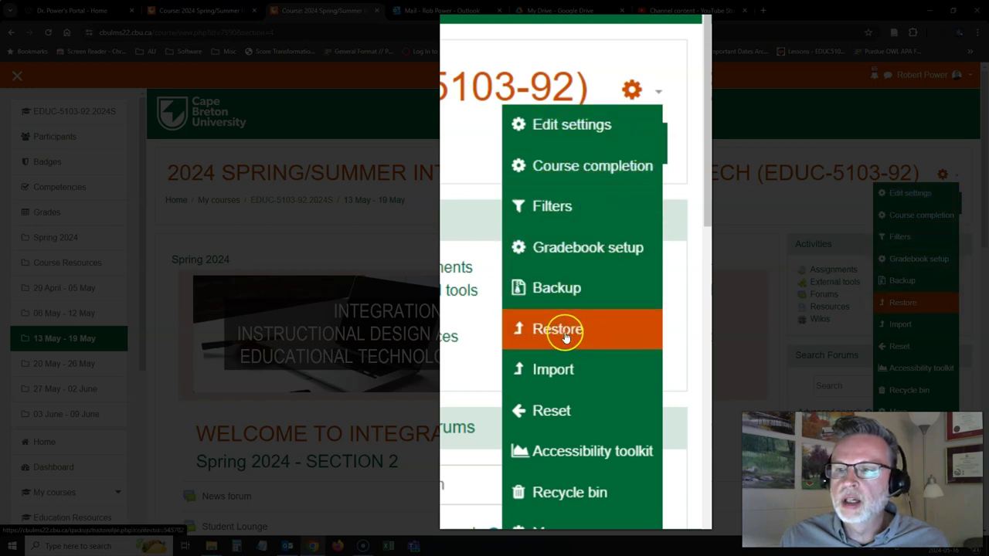
click(902, 303)
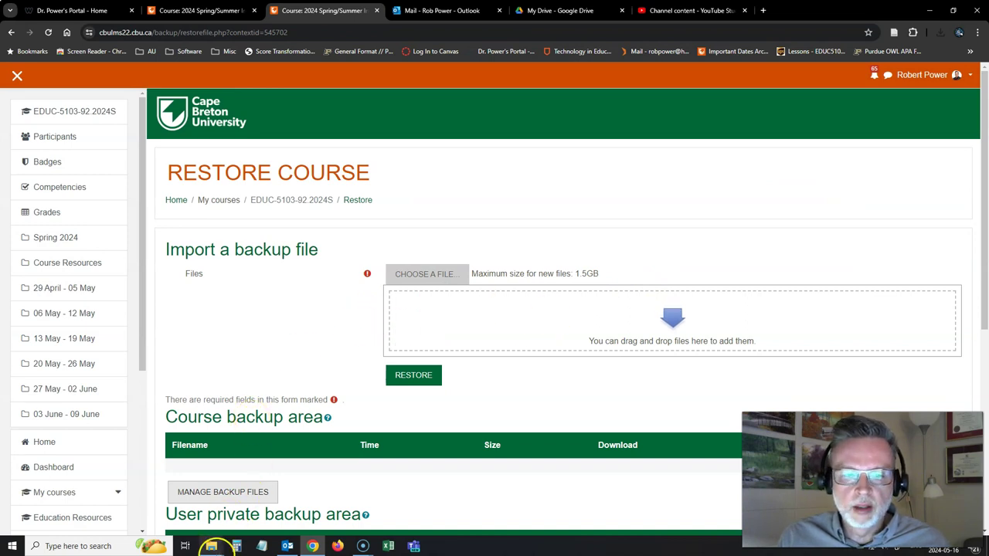
Drag Partial Backup 2.mbz from the Exports folder into the restore upload area.
mouse_move(217, 548)
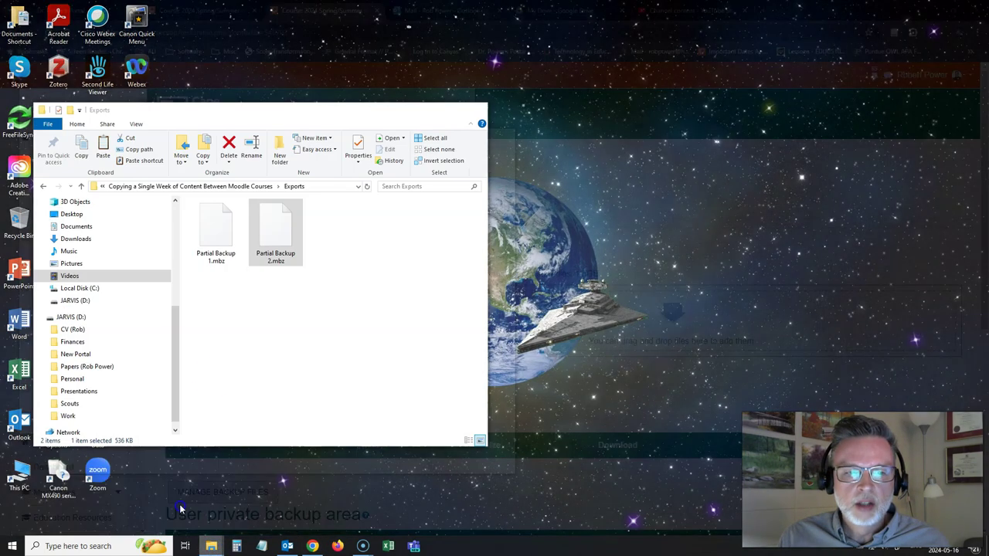
click(170, 503)
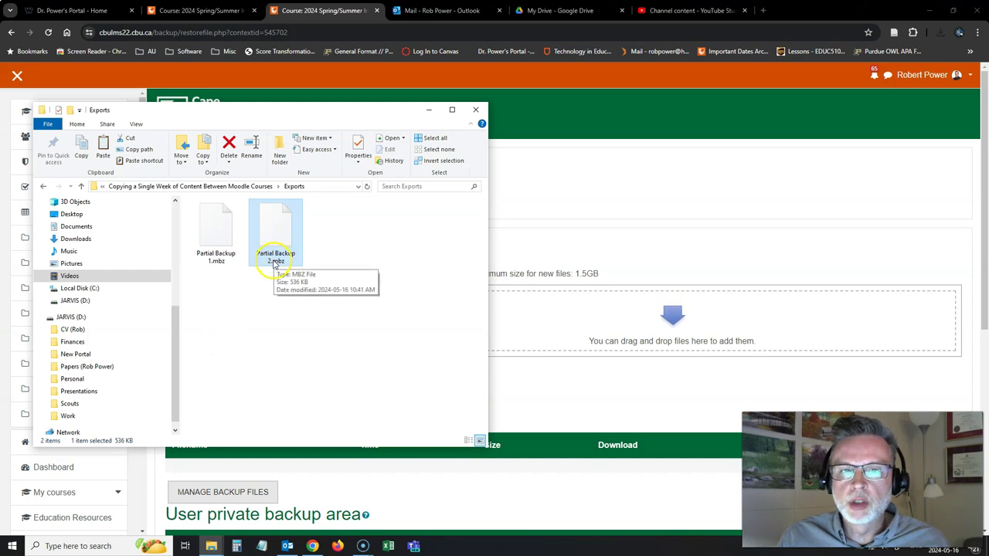
drag(271, 230, 630, 340)
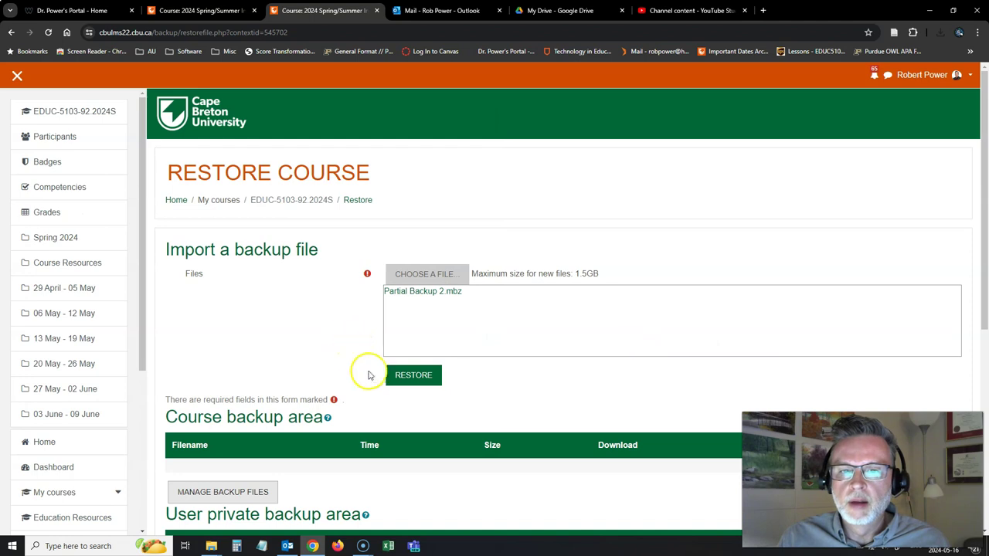
Restore the uploaded file, accept its details, and choose to merge it into this course.
click(409, 376)
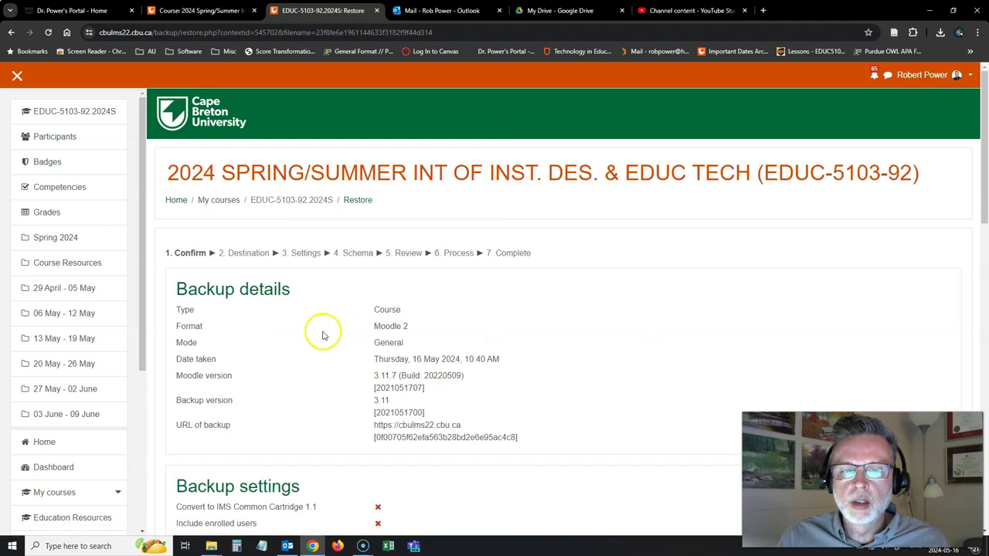
scroll(323, 335, down, 15)
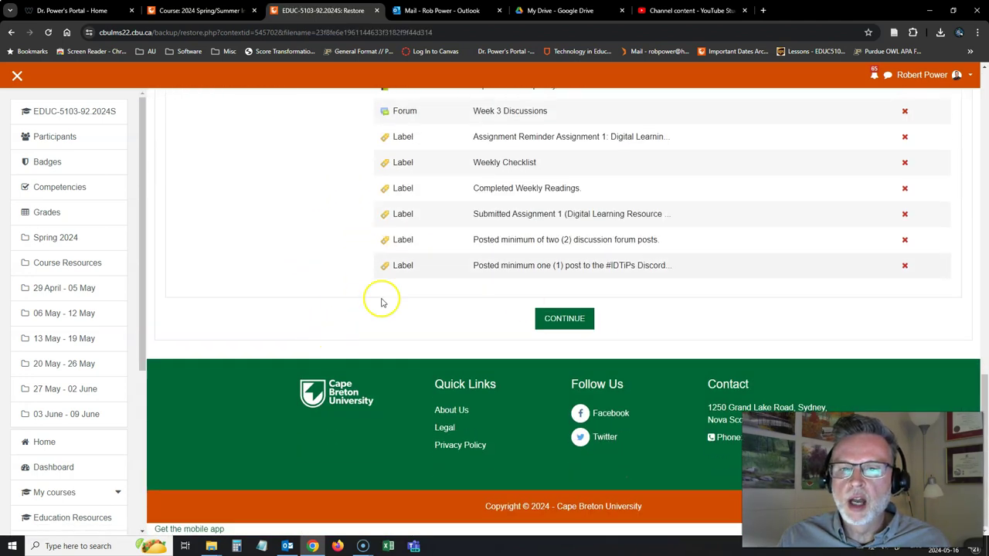
scroll(390, 309, up, 2)
scroll(494, 413, down, 1)
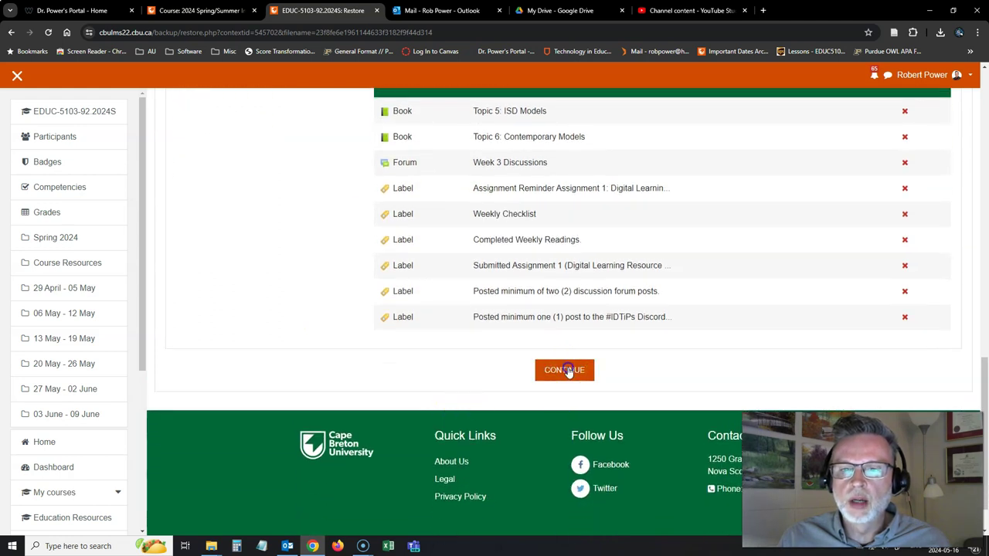
click(567, 371)
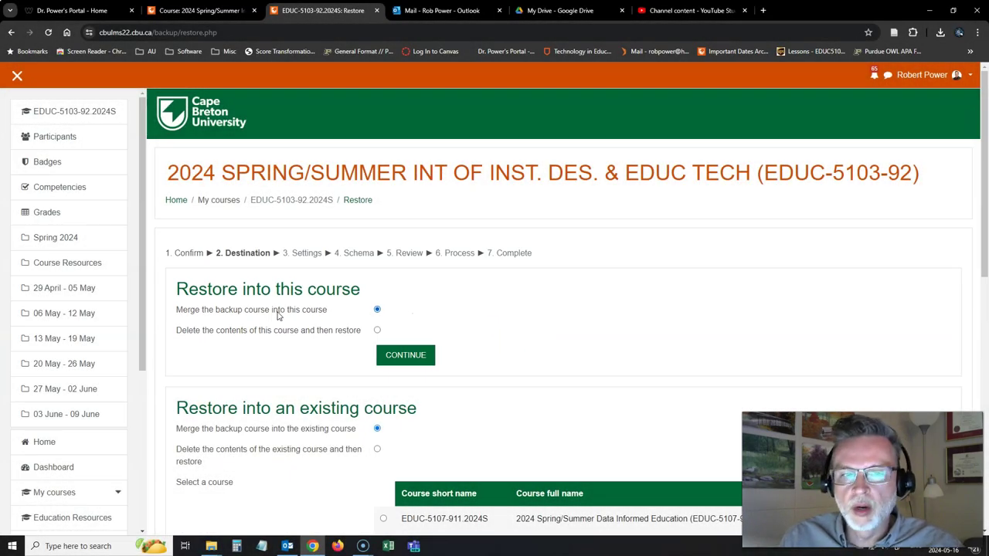
click(405, 357)
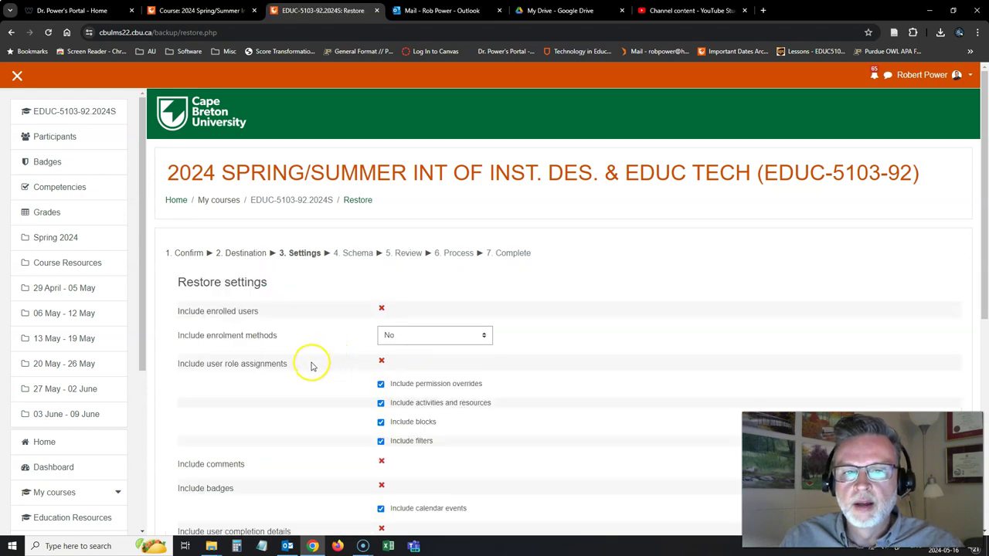
Accept the restore settings and the 13 May - 19 May week contents, then perform the restore.
scroll(312, 366, down, 5)
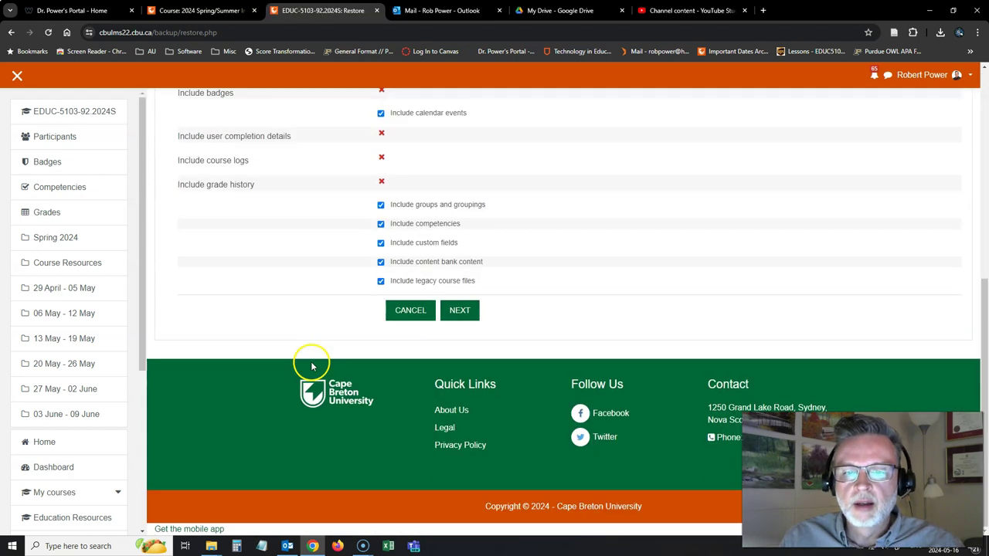
click(460, 312)
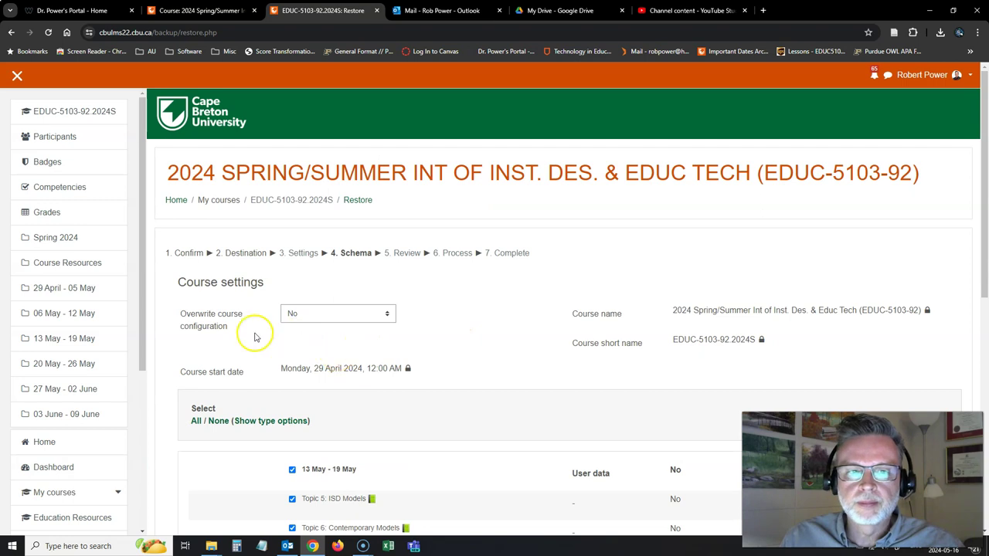
scroll(324, 349, down, 6)
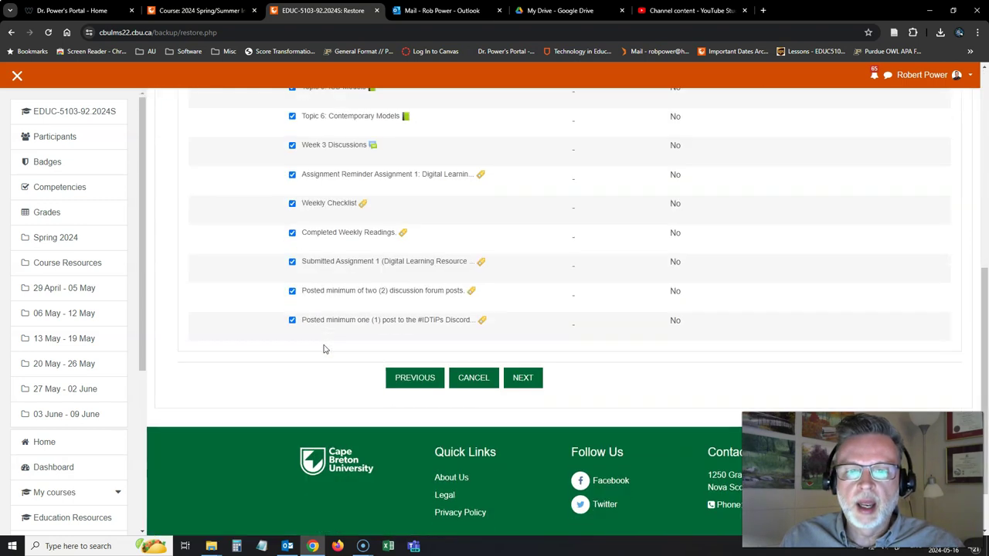
scroll(325, 350, up, 5)
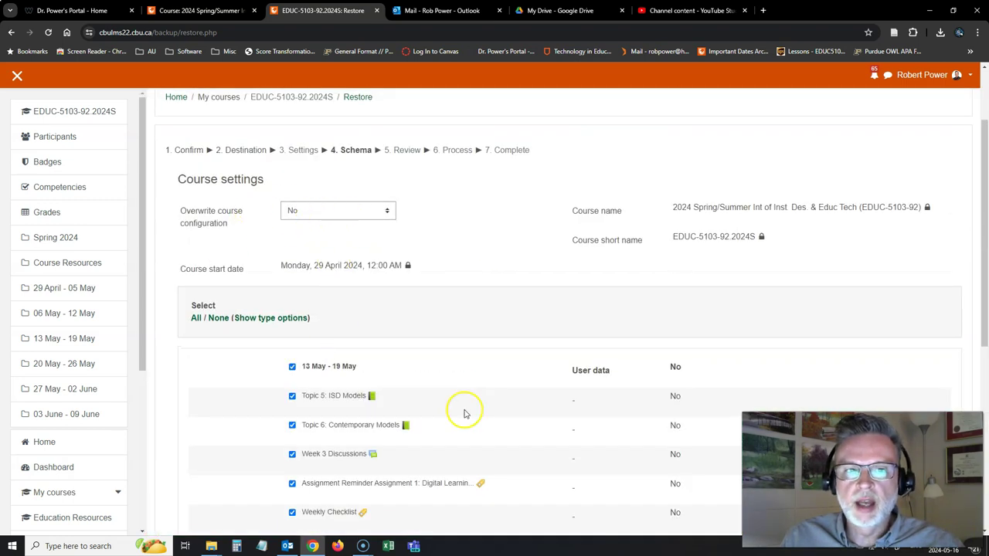
scroll(409, 417, down, 5)
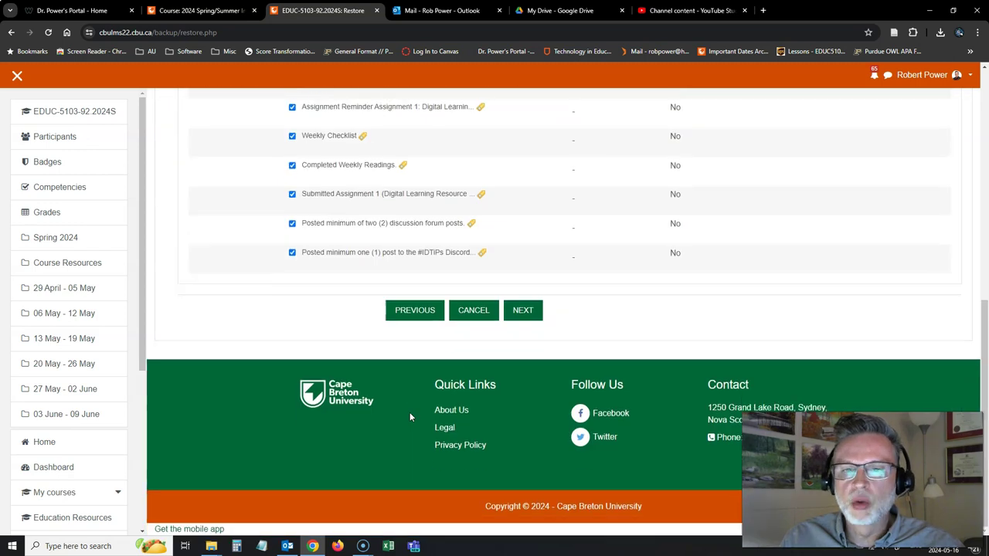
click(519, 311)
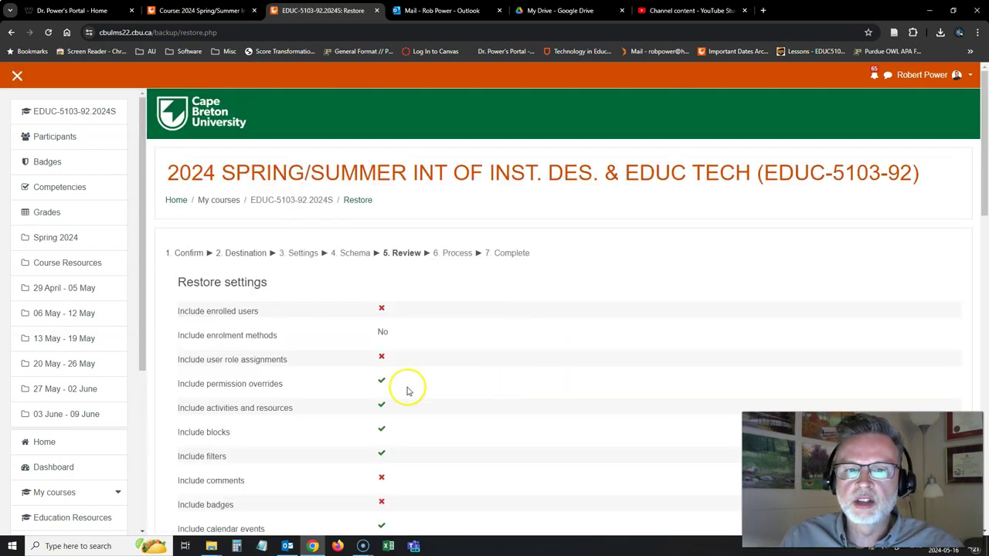
scroll(405, 390, down, 10)
click(660, 245)
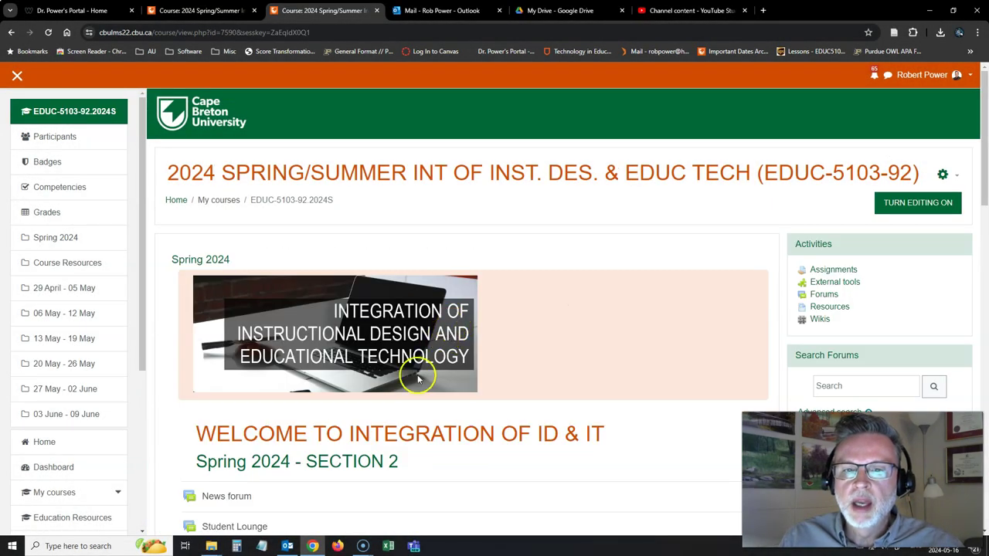
Scroll through the EDUC-5103-92 course page to review the restored 13 May - 19 May week.
scroll(409, 382, down, 4)
scroll(396, 388, up, 4)
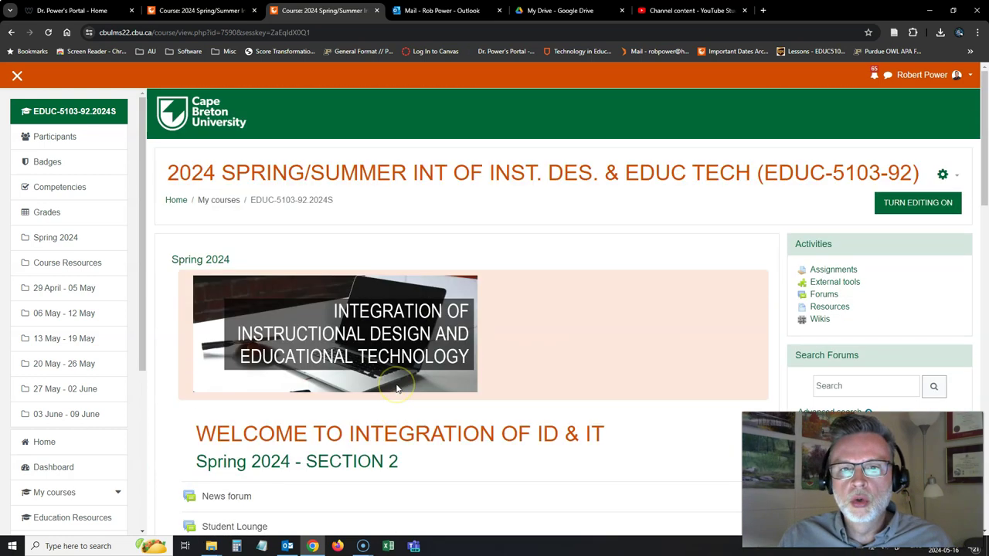
scroll(396, 389, down, 1)
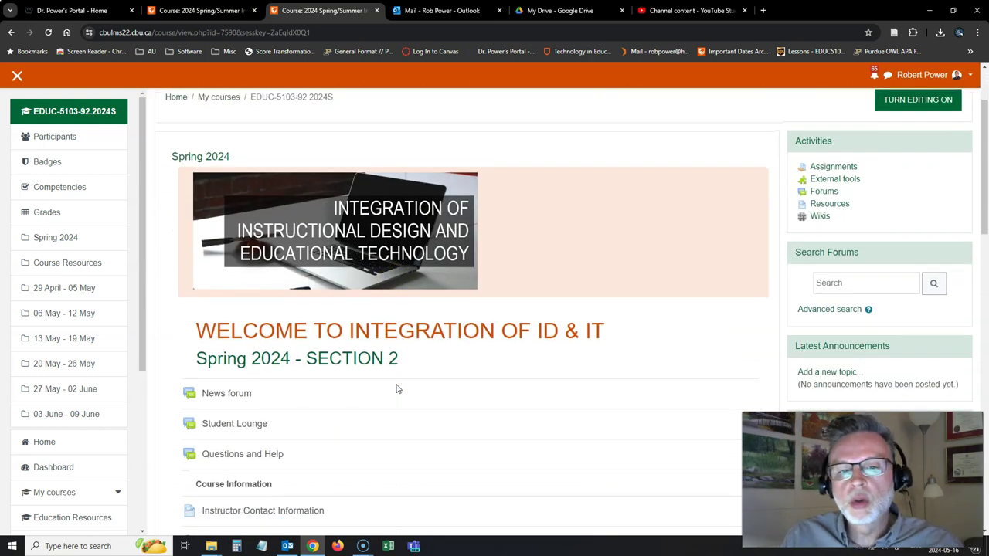
scroll(338, 382, down, 2)
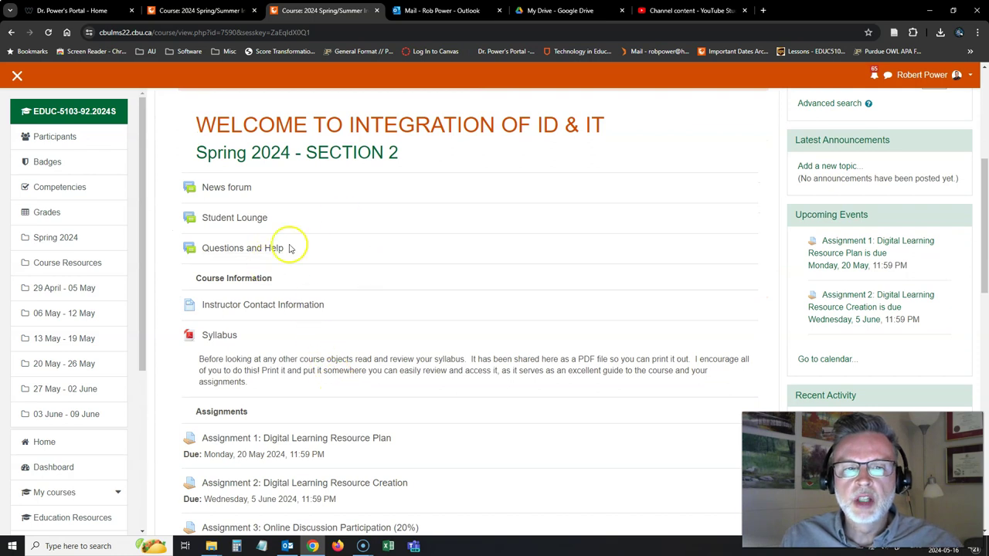
scroll(250, 456, down, 4)
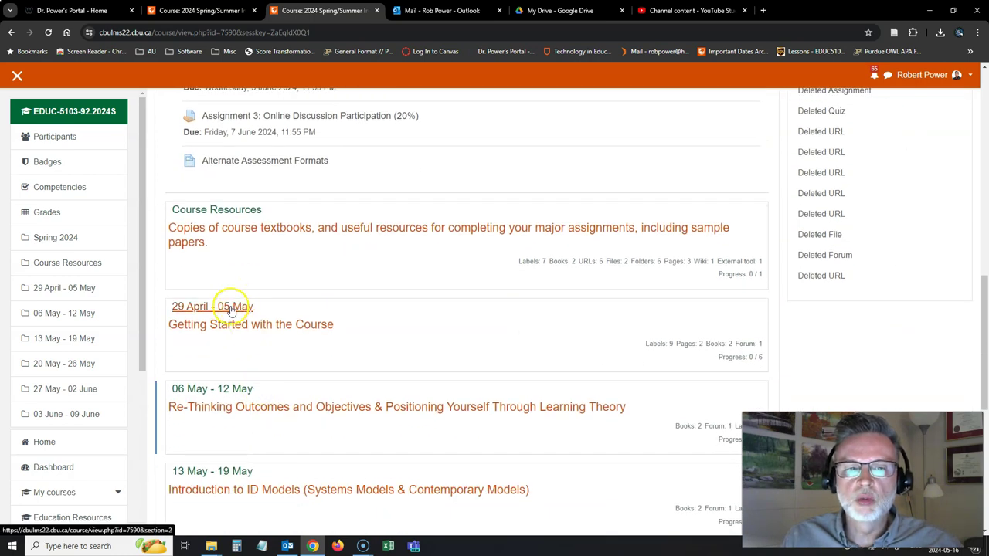
scroll(239, 363, down, 2)
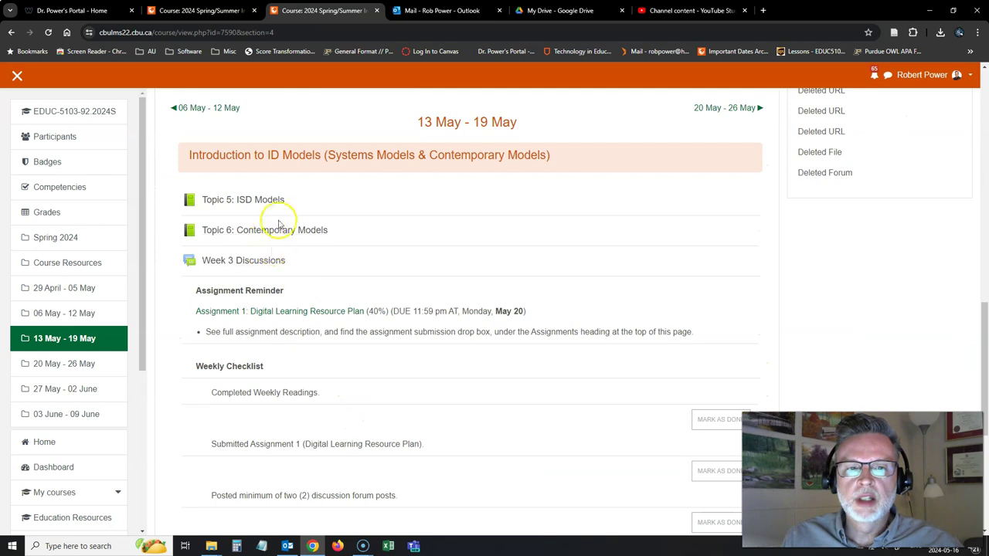
scroll(282, 367, down, 4)
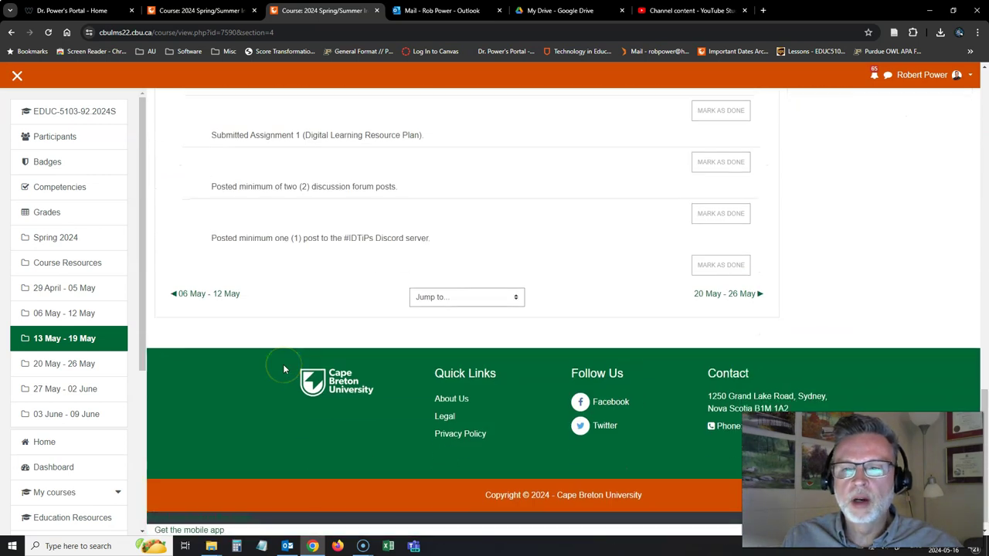
scroll(283, 369, up, 9)
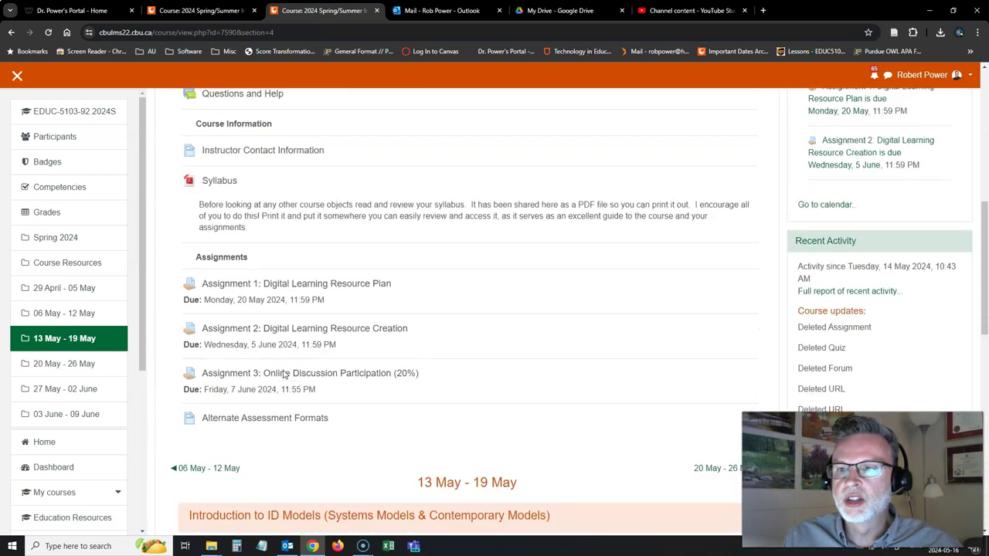
scroll(283, 375, up, 6)
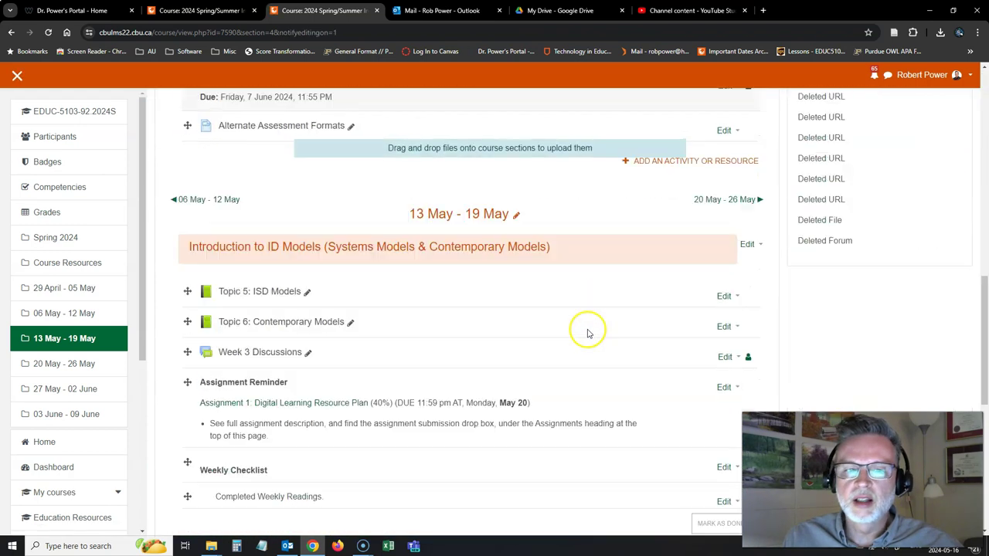
Highlight the 13 May - 19 May week as the current week.
scroll(572, 343, down, 3)
scroll(517, 354, down, 3)
scroll(516, 348, up, 8)
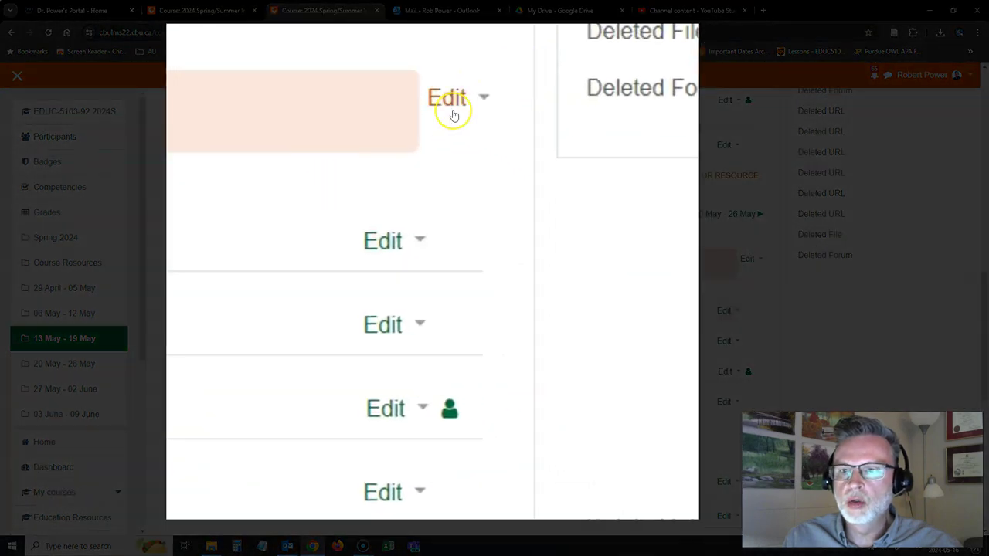
click(746, 258)
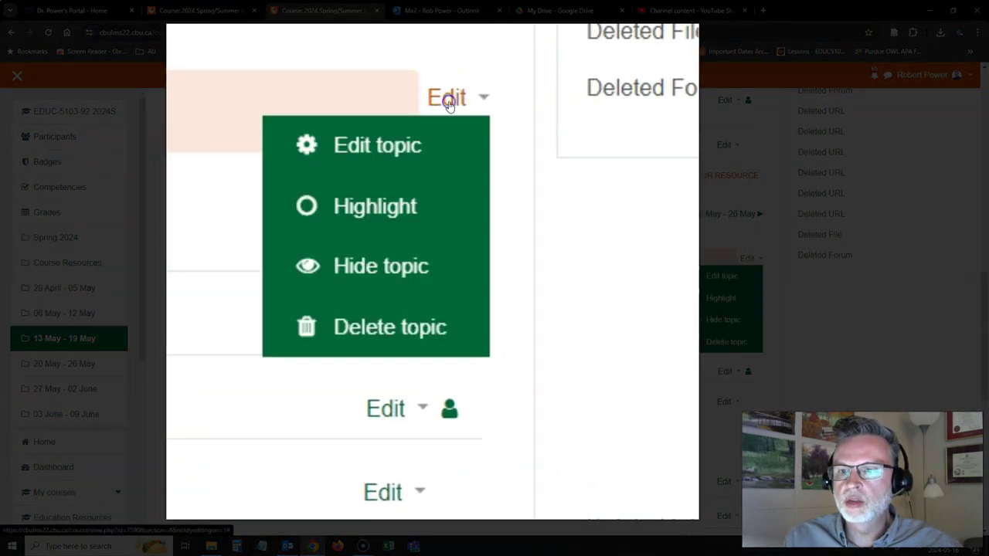
click(723, 298)
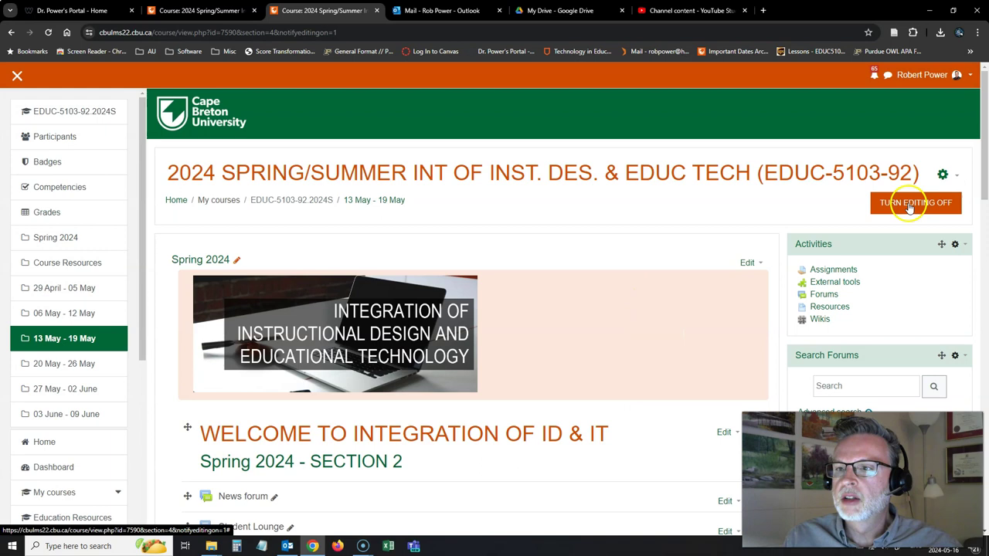
Turn editing off and review the restored week in normal view.
click(900, 203)
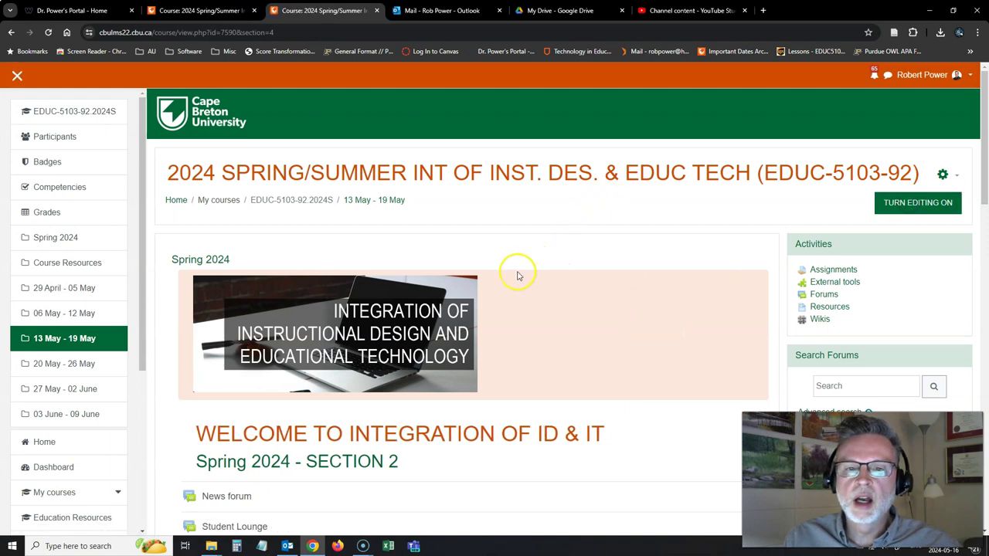
scroll(515, 270, down, 5)
scroll(514, 276, down, 4)
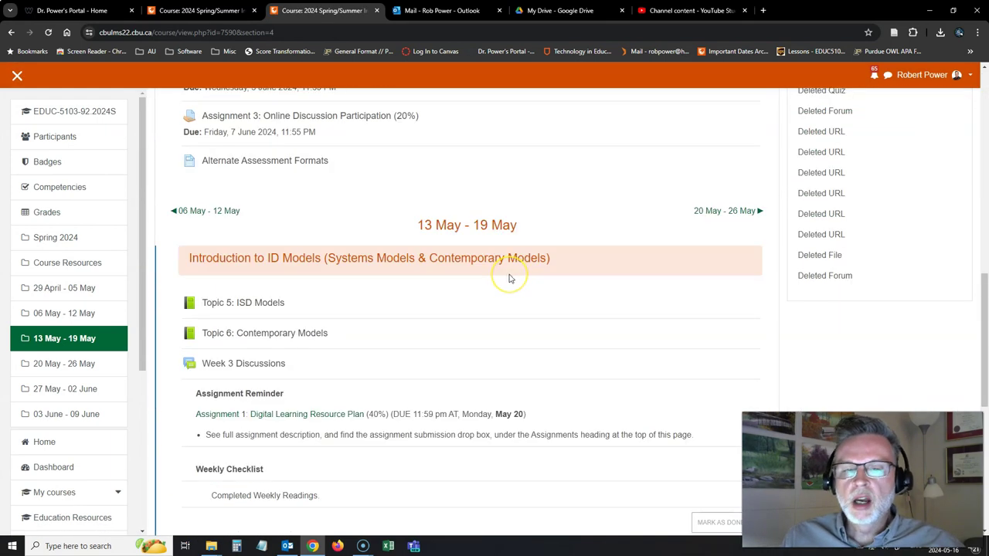